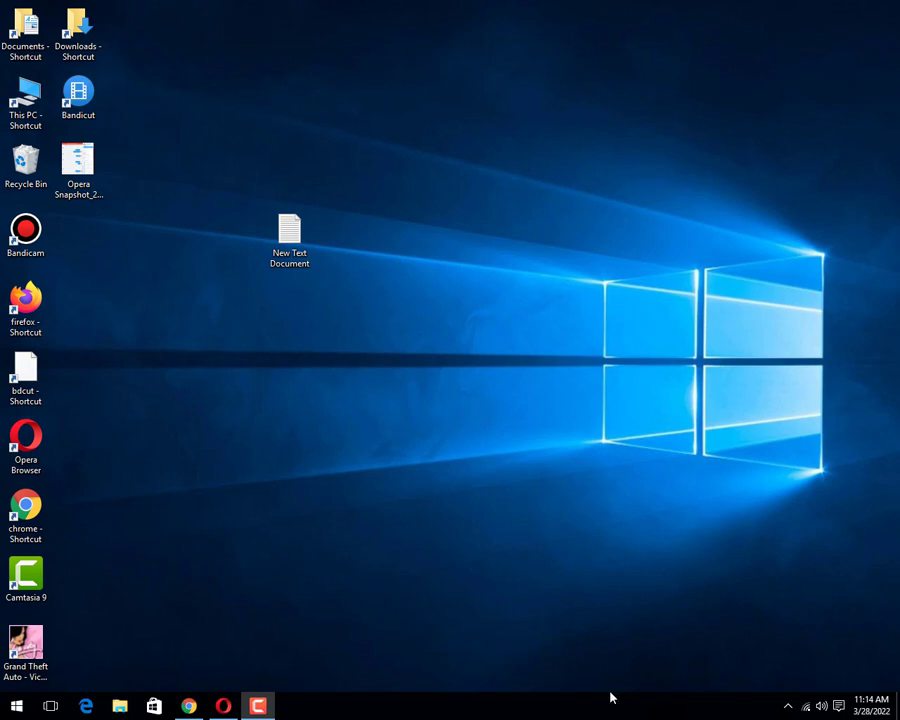
- Switch to Chrome and open the File Manager from the cPanel main page in the account's home directory
click(188, 706)
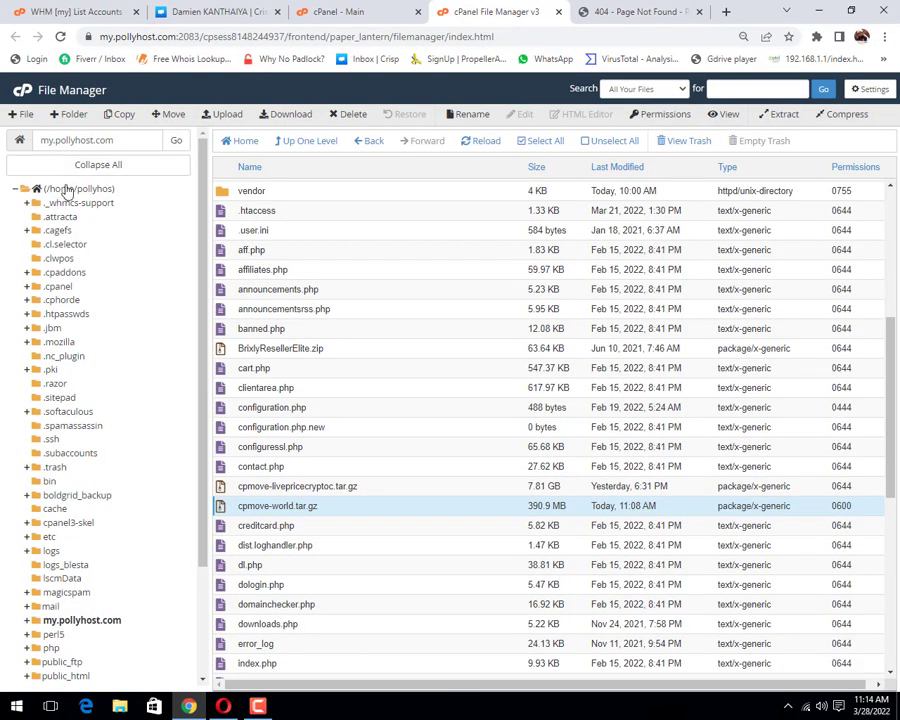
click(68, 187)
click(350, 11)
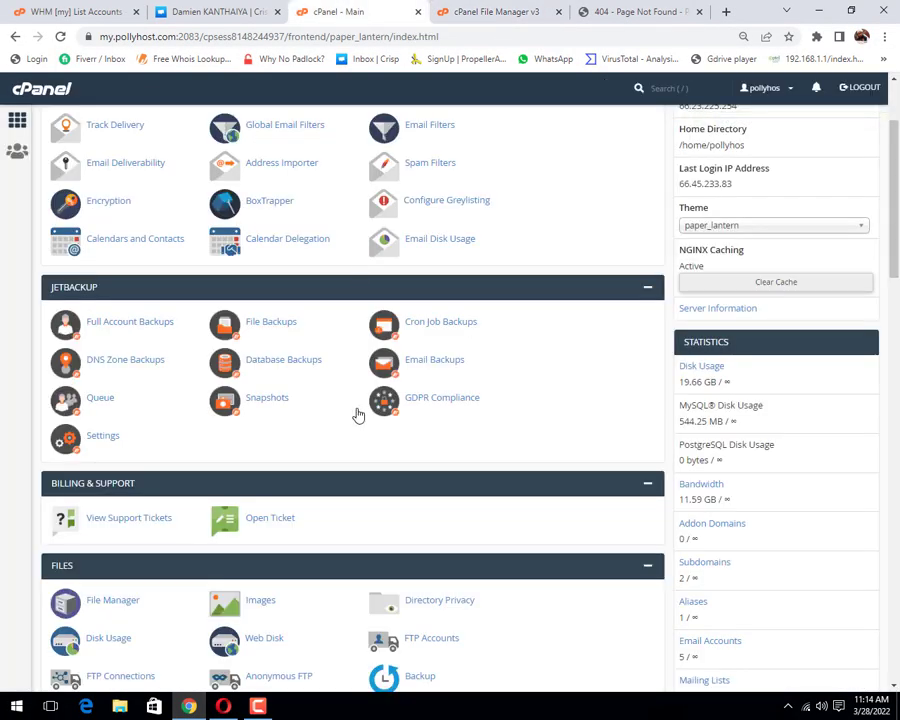
scroll(150, 462, down, 2)
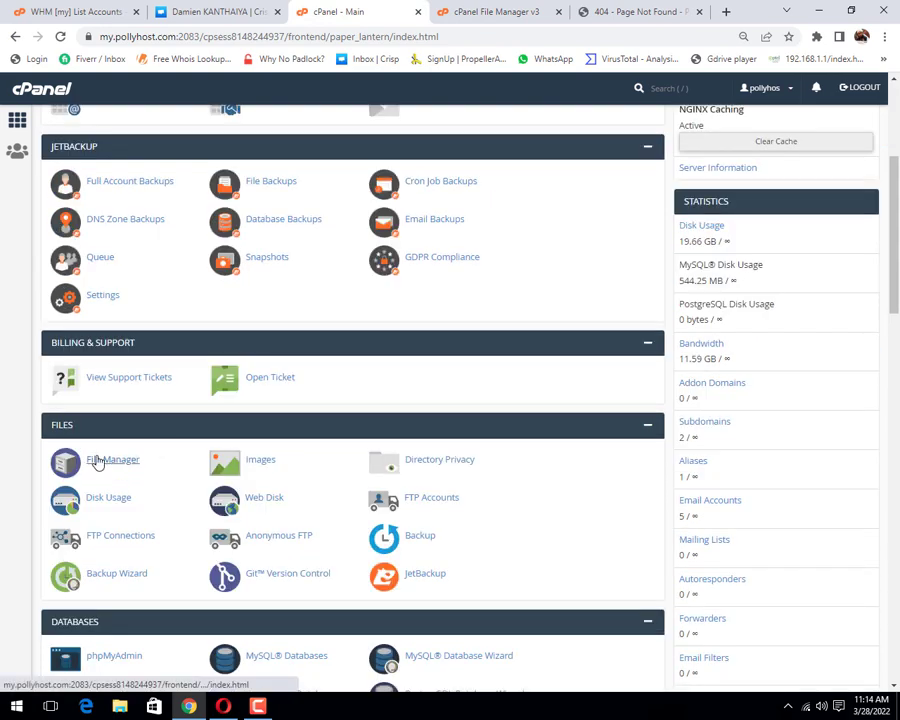
click(100, 459)
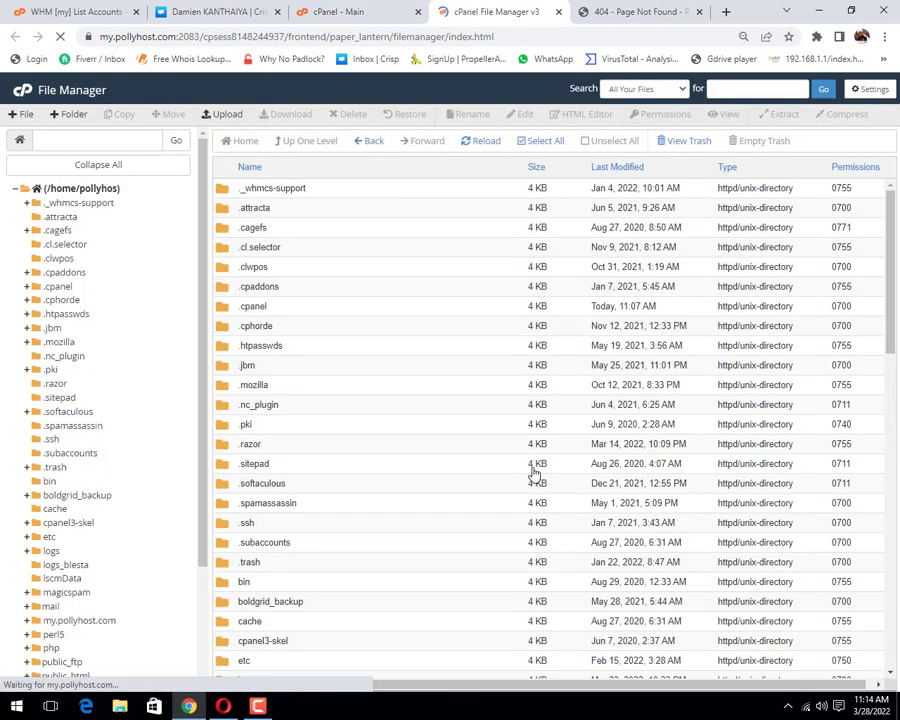
- Locate the cpmove backup archives in the home directory and view the file actions available for cpmove-livepricecryptoc.tar.gz
scroll(532, 472, down, 9)
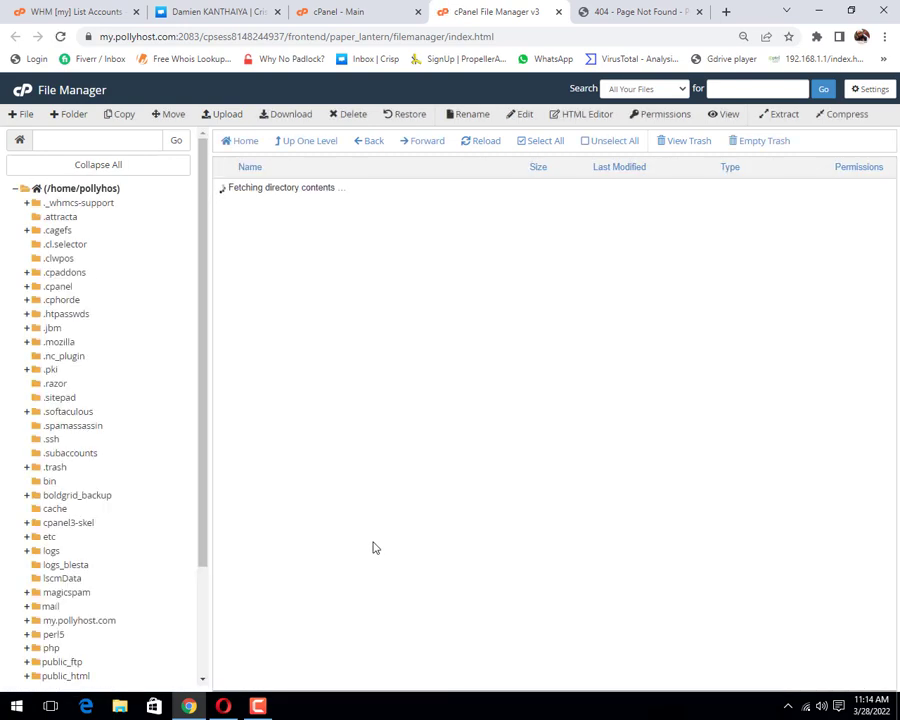
scroll(372, 546, down, 10)
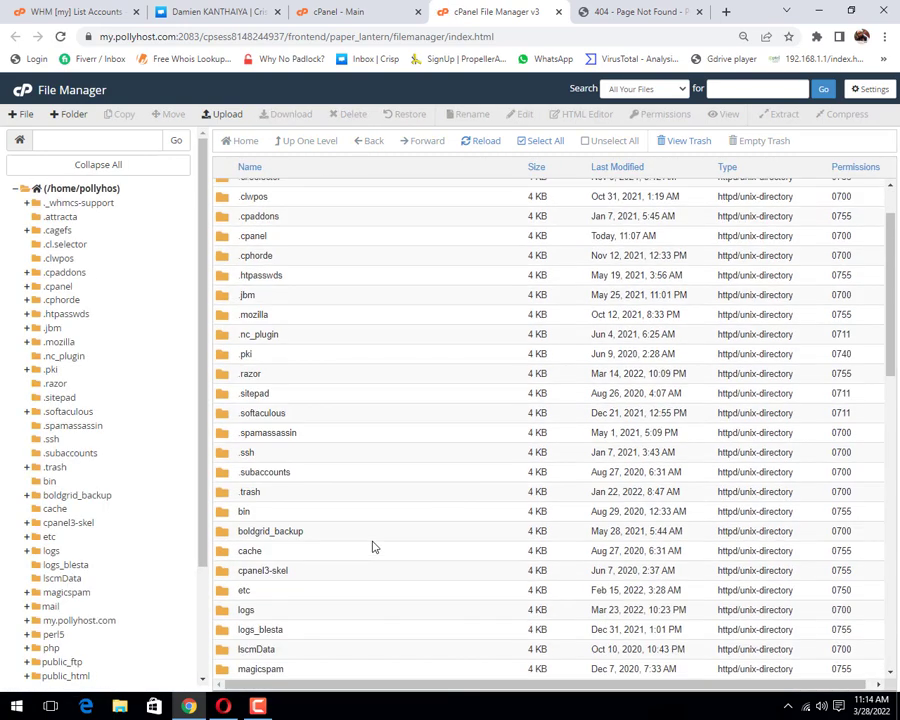
scroll(372, 546, down, 2)
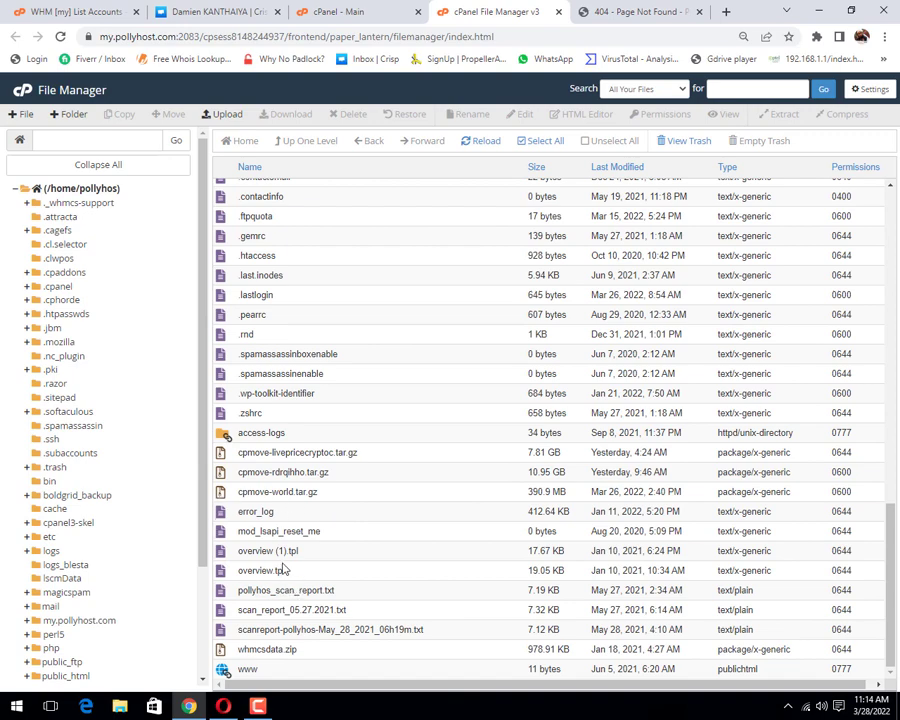
right_click(222, 455)
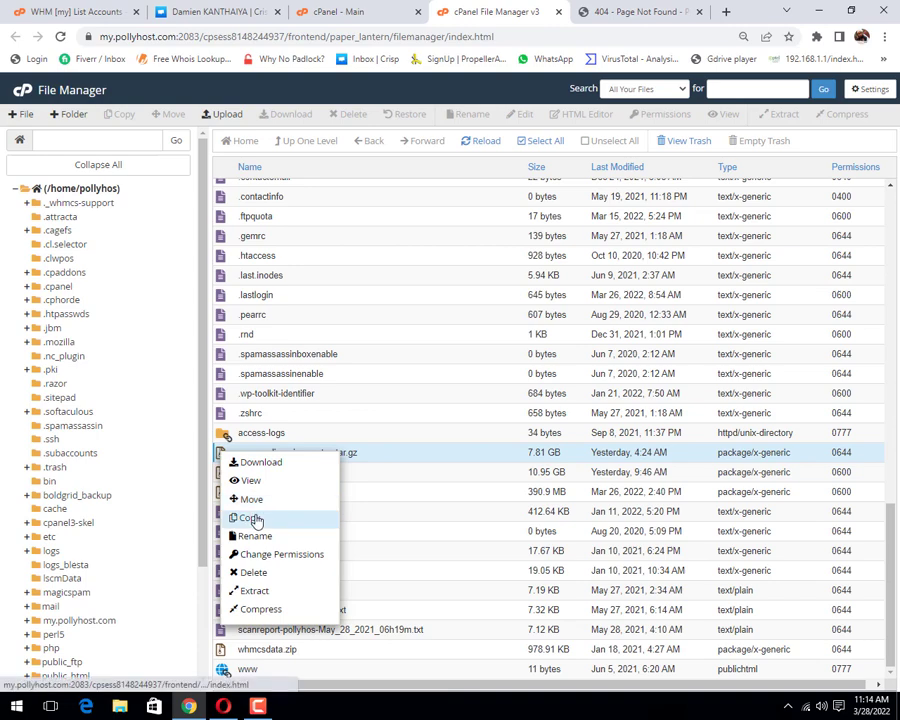
click(222, 458)
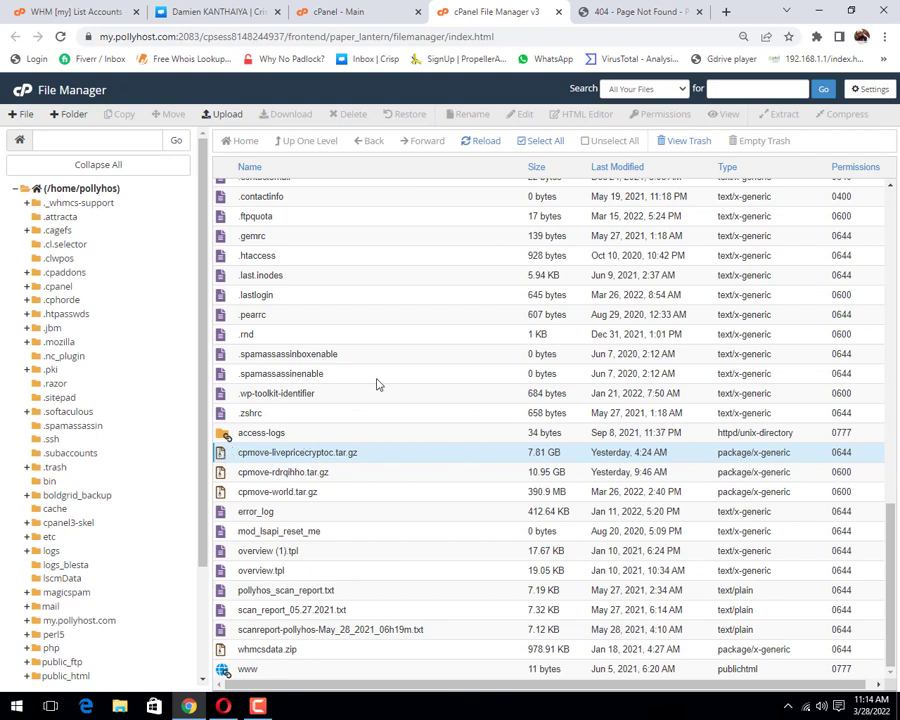
- Examine the cpmove archives and the domain folders listed in the home directory
scroll(342, 402, up, 4)
scroll(337, 402, down, 4)
scroll(337, 402, up, 4)
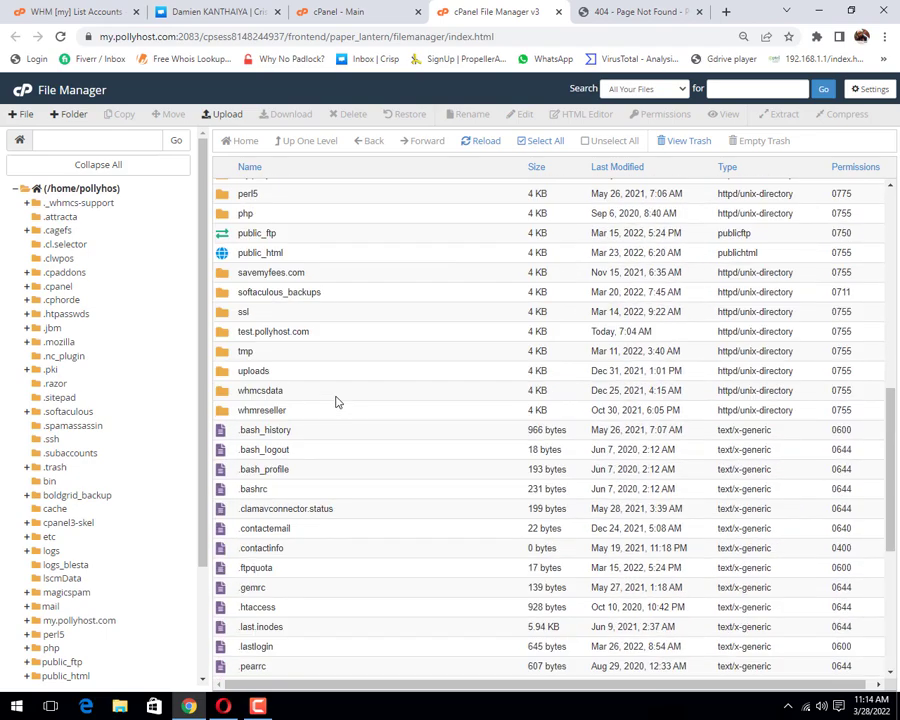
scroll(336, 400, down, 3)
scroll(337, 401, down, 3)
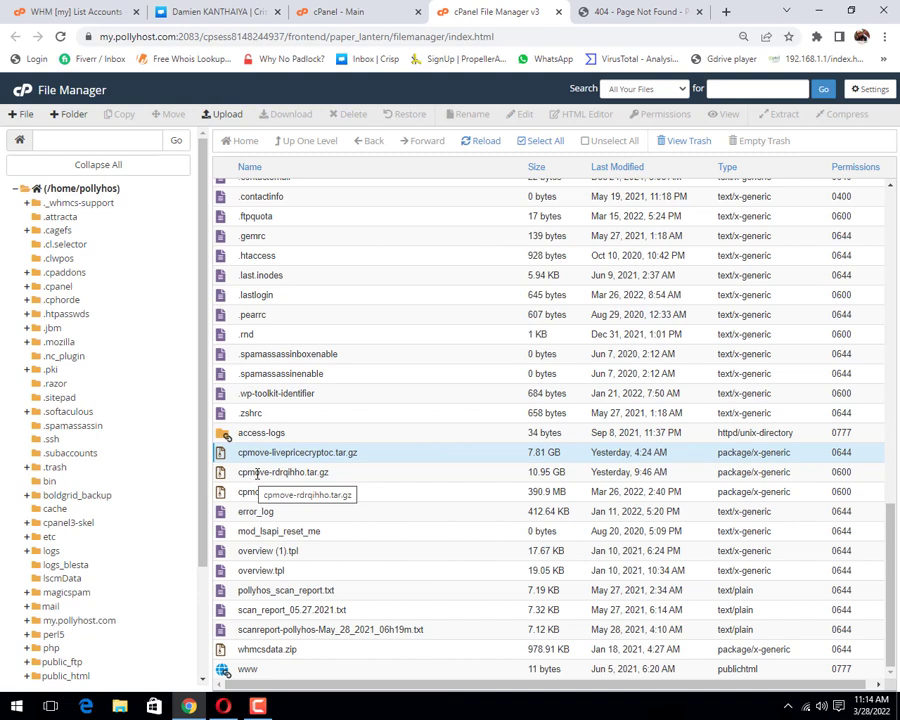
scroll(255, 473, up, 6)
scroll(256, 472, down, 6)
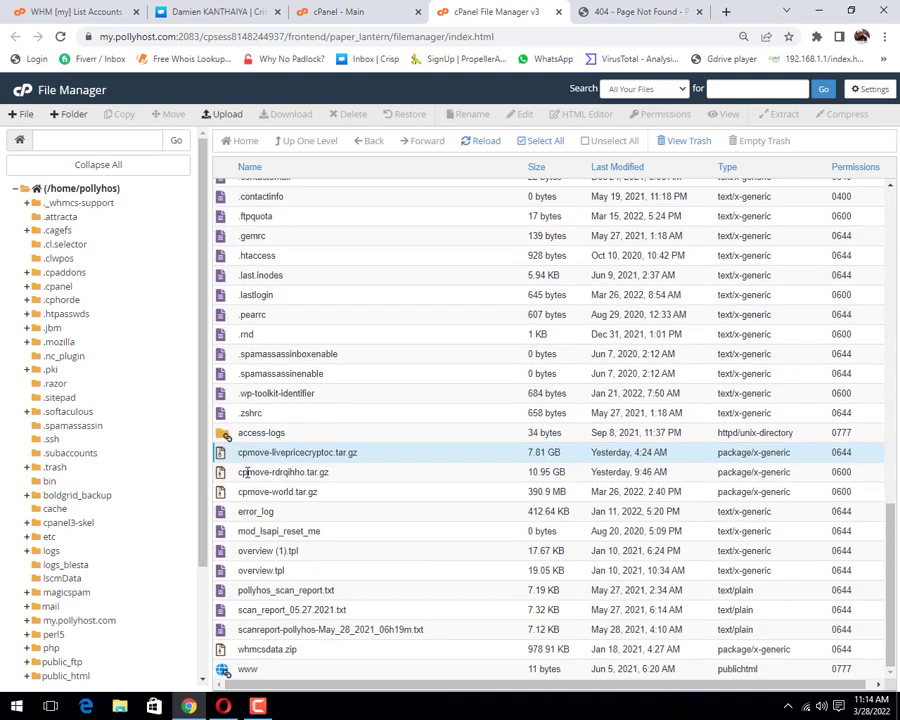
scroll(229, 465, up, 2)
scroll(229, 465, up, 8)
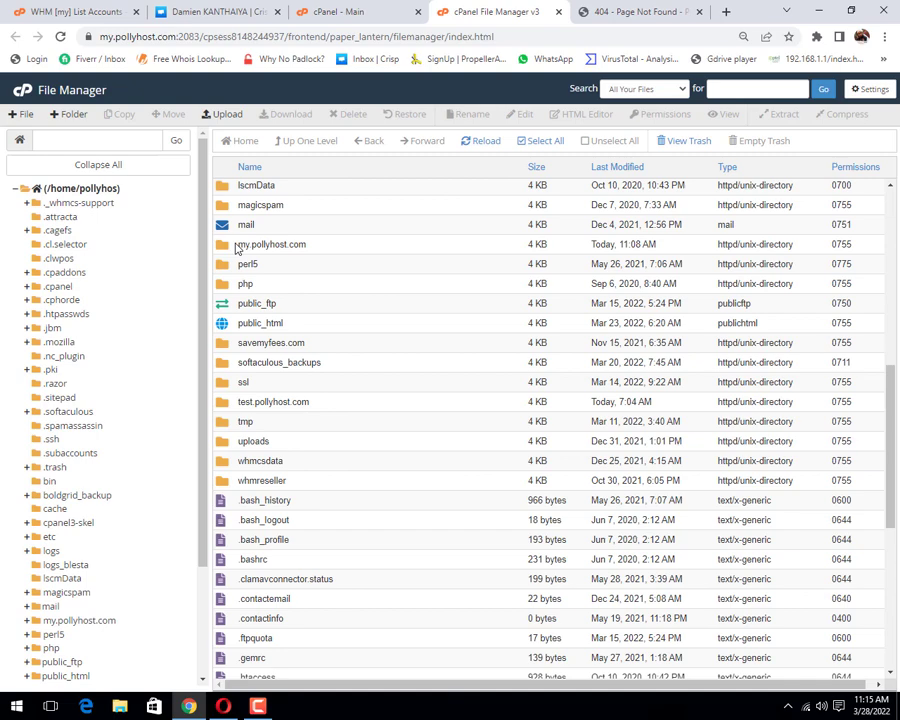
scroll(331, 507, down, 5)
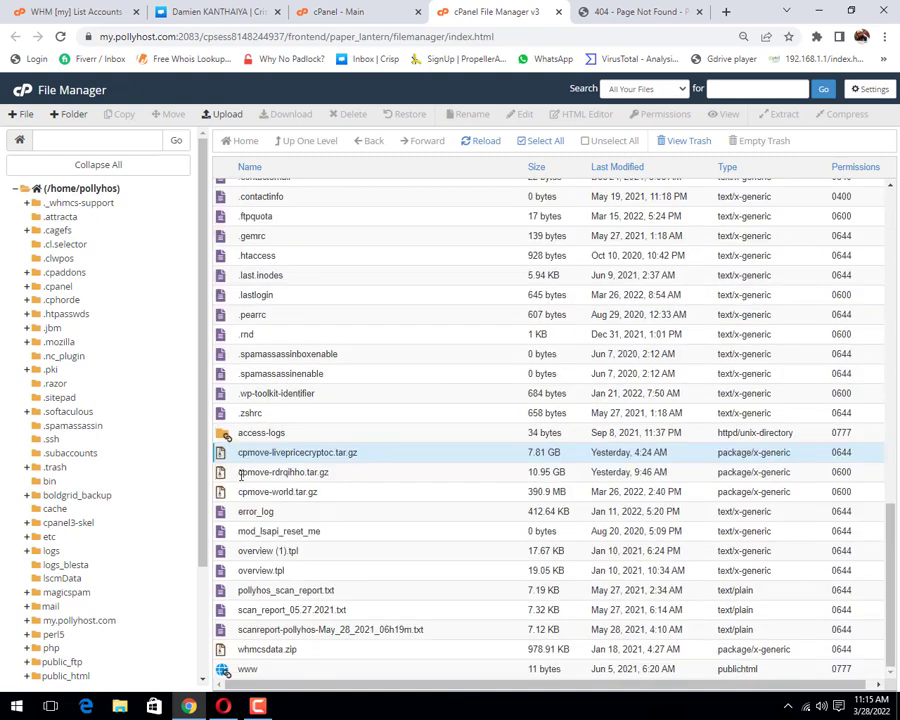
- Open the my.pollyhost.com folder and check the permissions of cpmove-livepricecryptoc.tar.gz and cpmove-world.tar.gz
scroll(298, 428, up, 5)
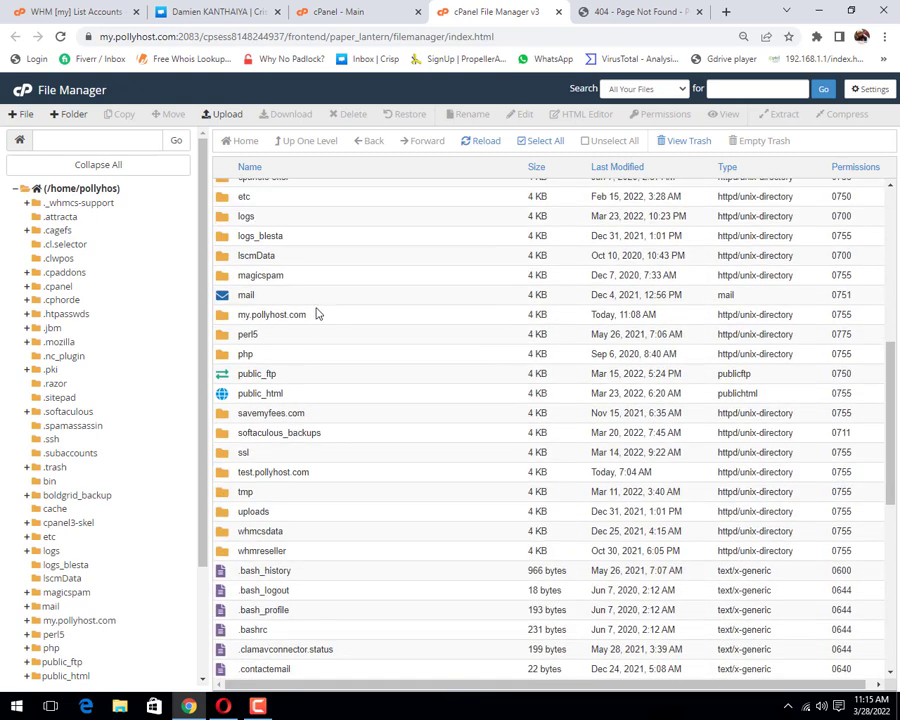
double_click(227, 321)
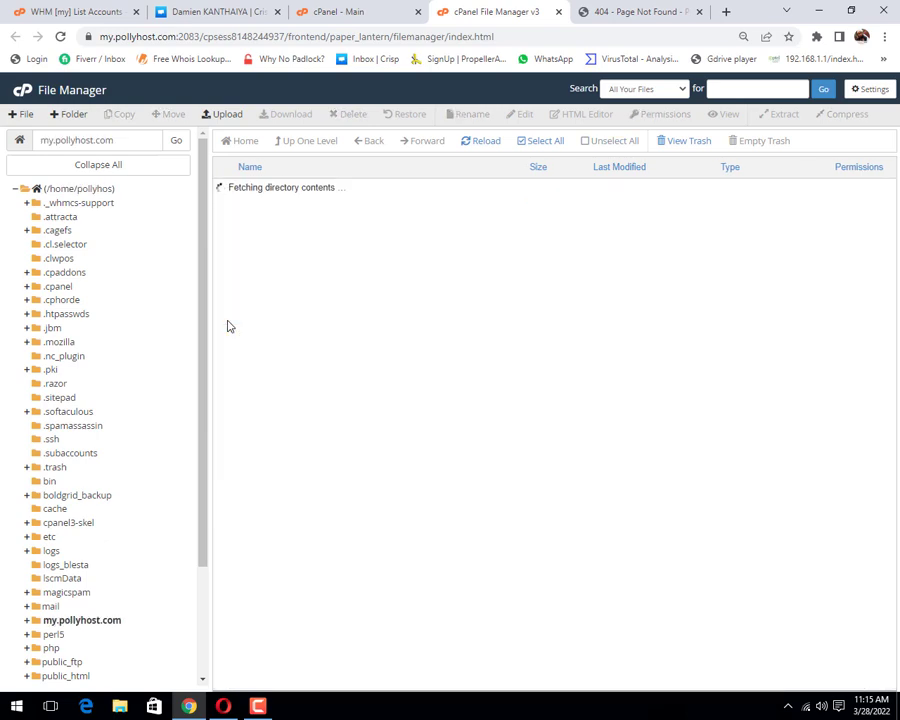
scroll(392, 418, down, 4)
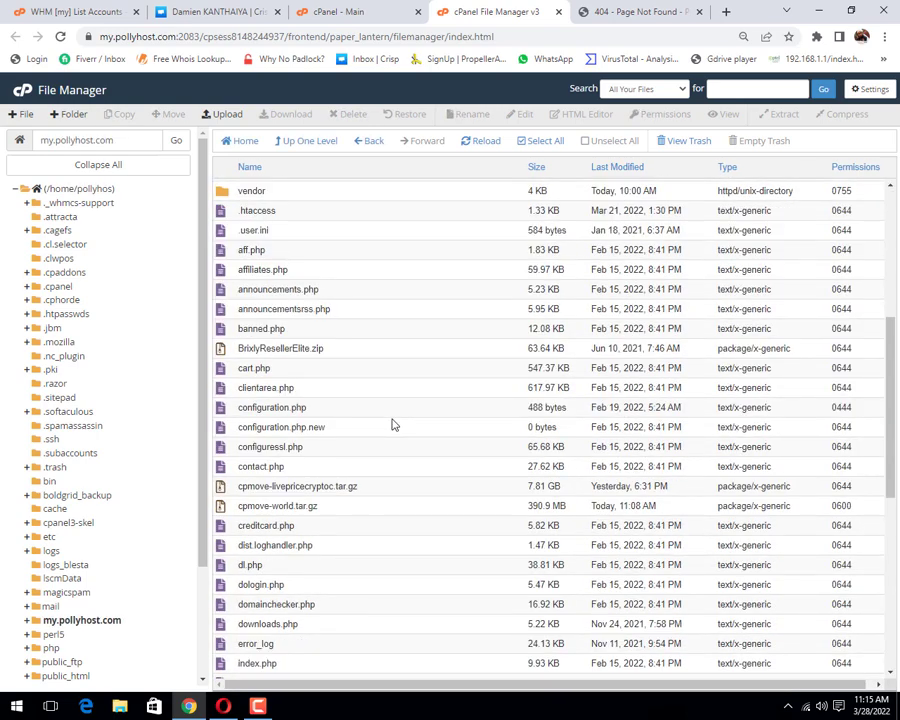
click(226, 491)
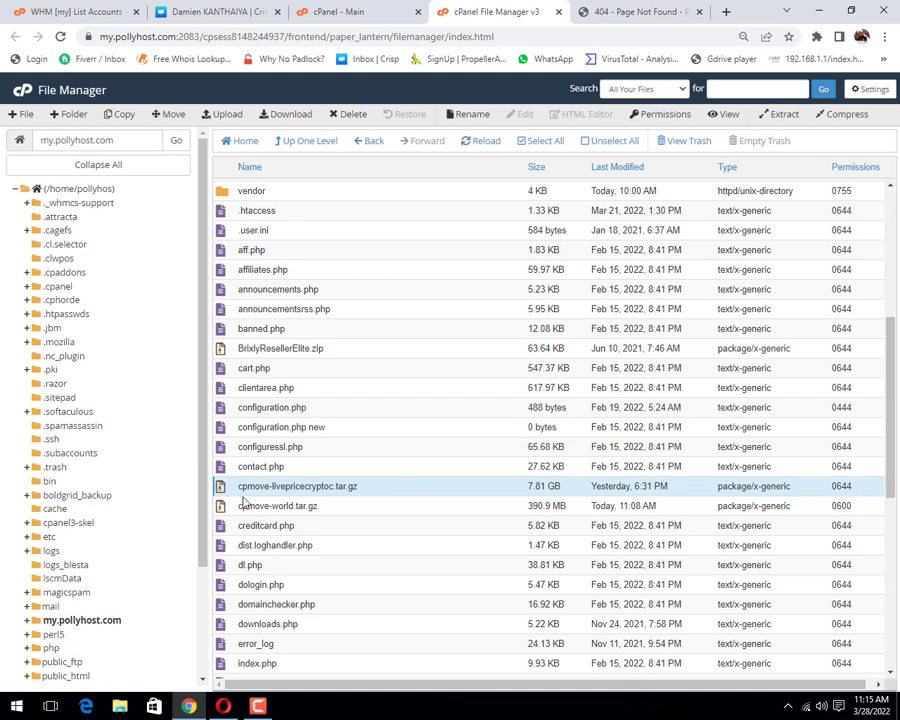
click(219, 507)
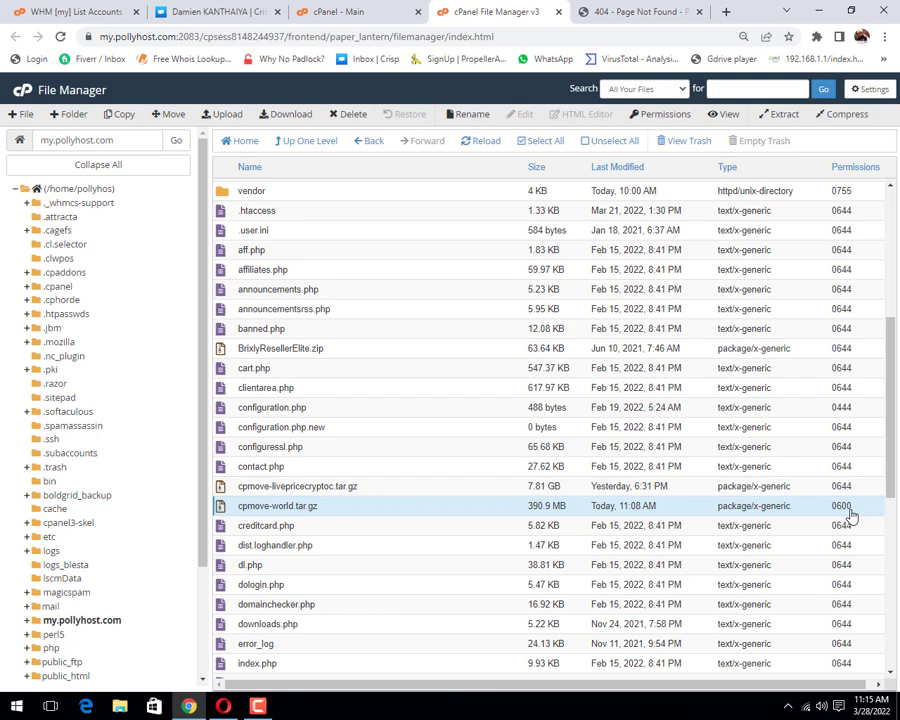
double_click(321, 487)
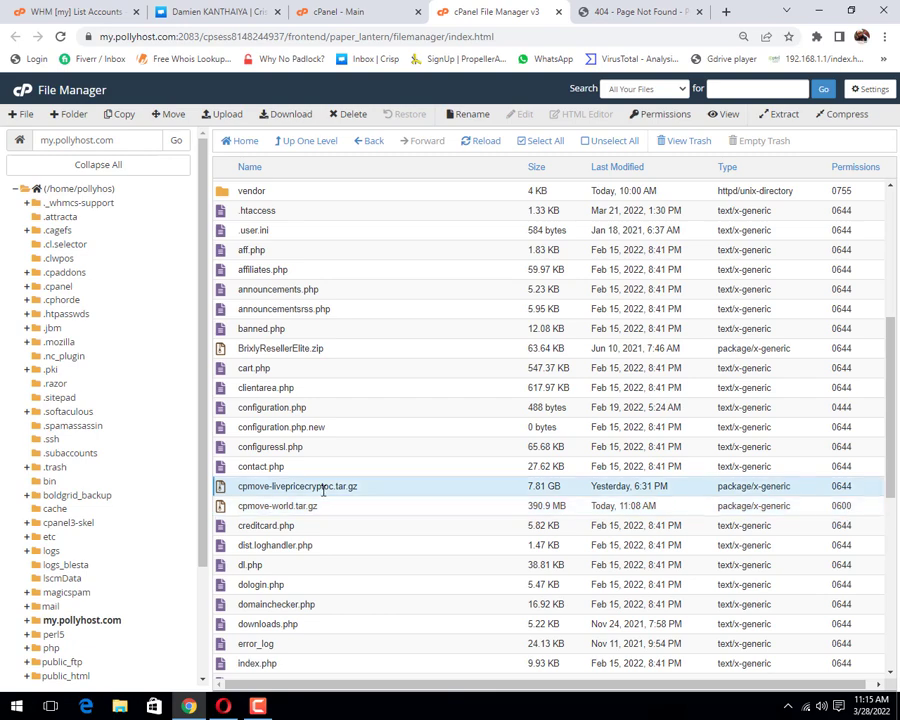
key(ctrl+a)
key(ctrl+c)
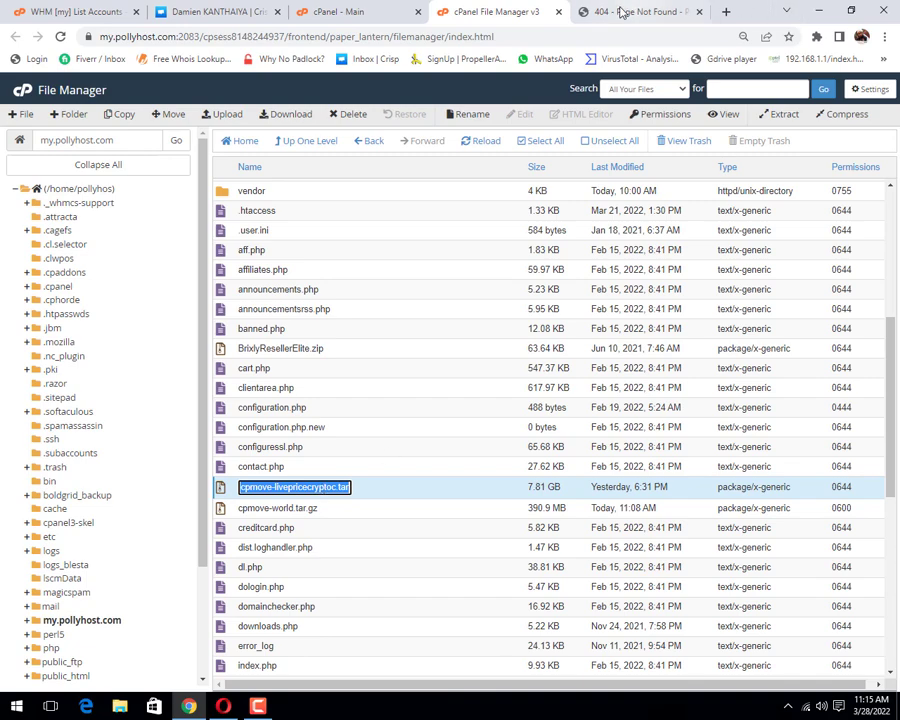
click(612, 11)
drag(181, 38, 368, 40)
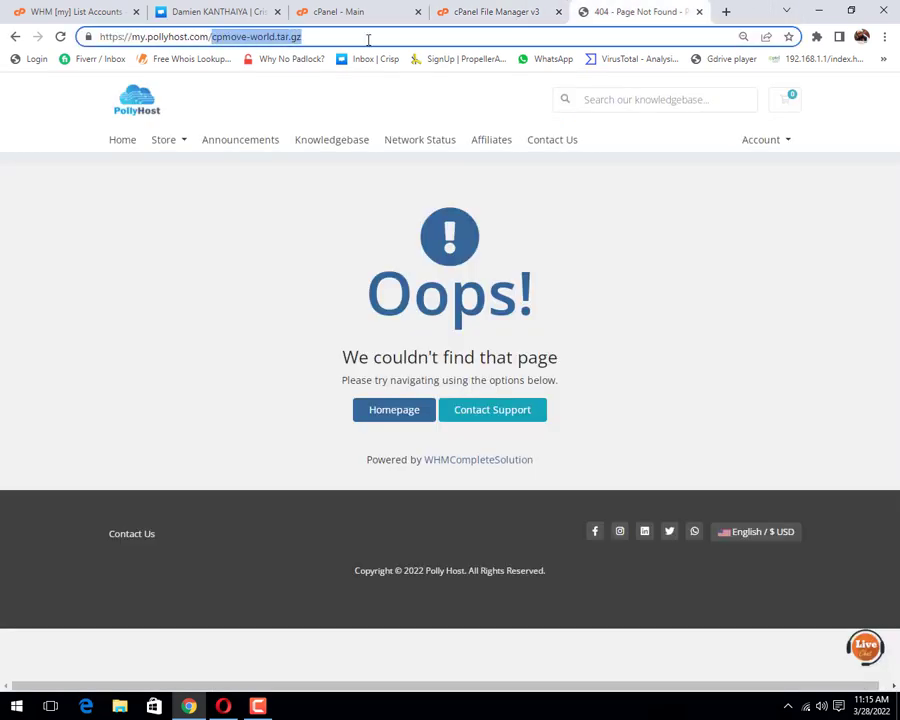
key(ctrl+v)
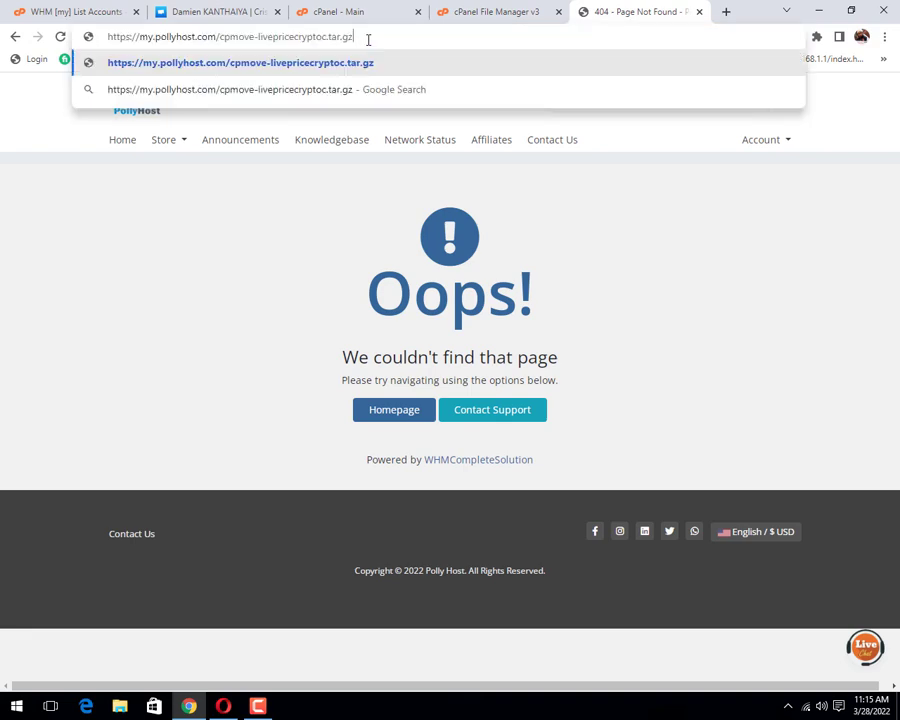
key(ctrl+a)
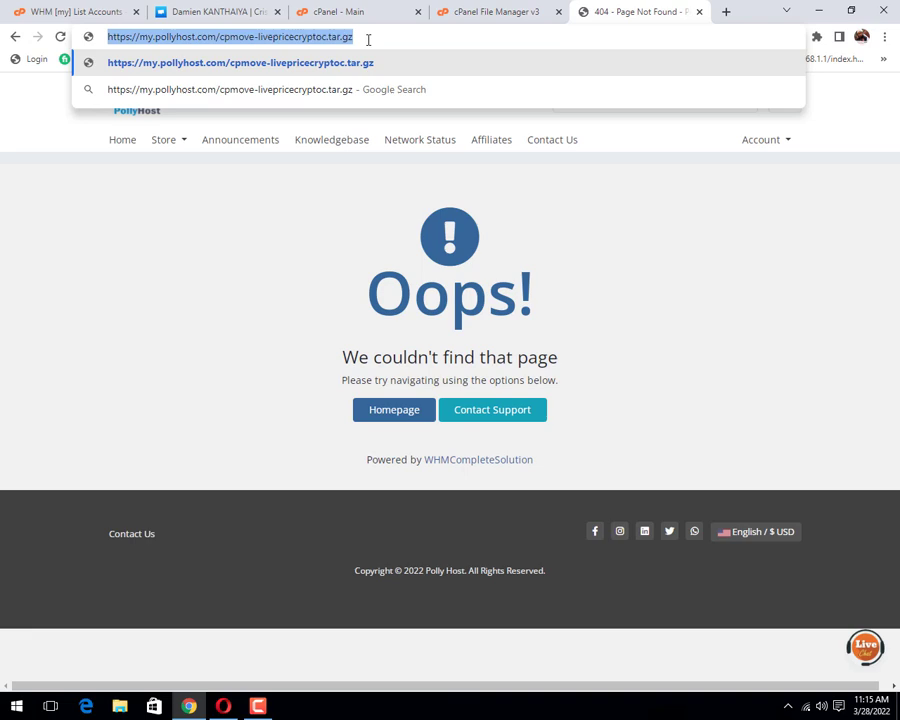
click(497, 13)
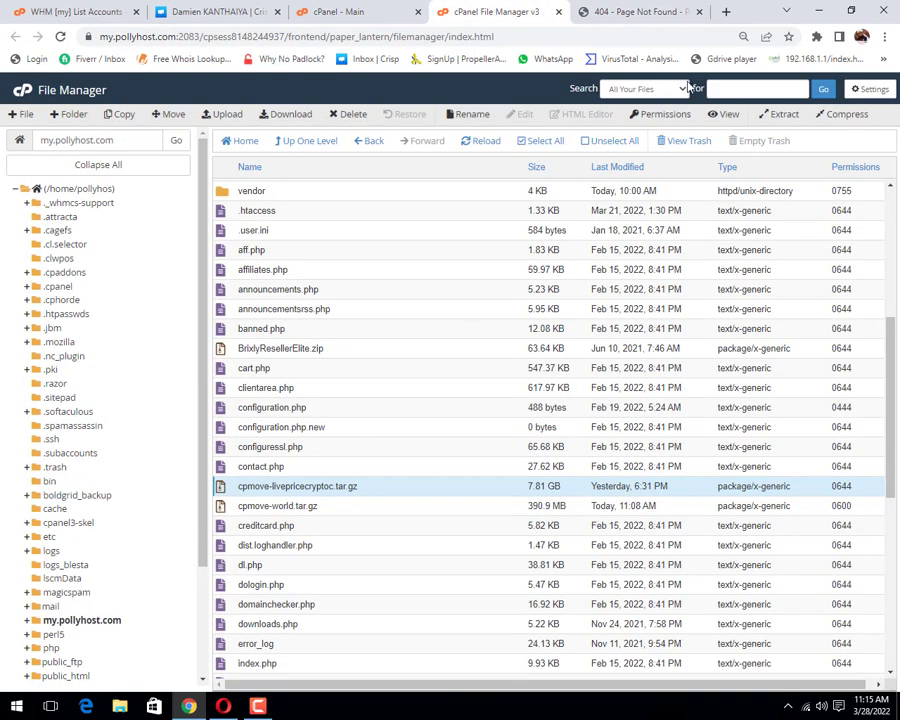
click(258, 707)
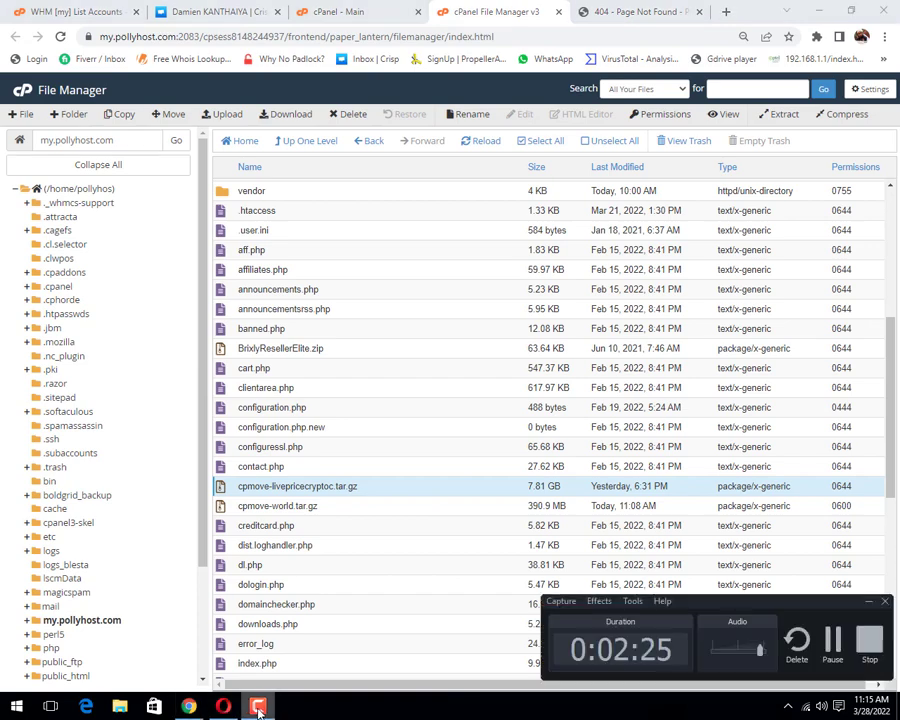
click(258, 707)
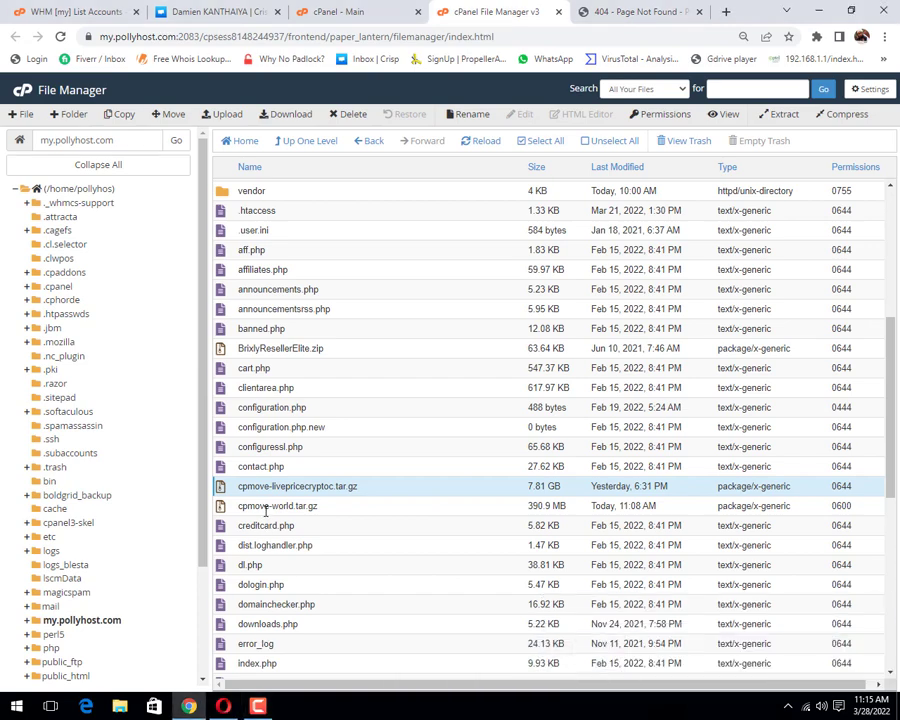
click(258, 707)
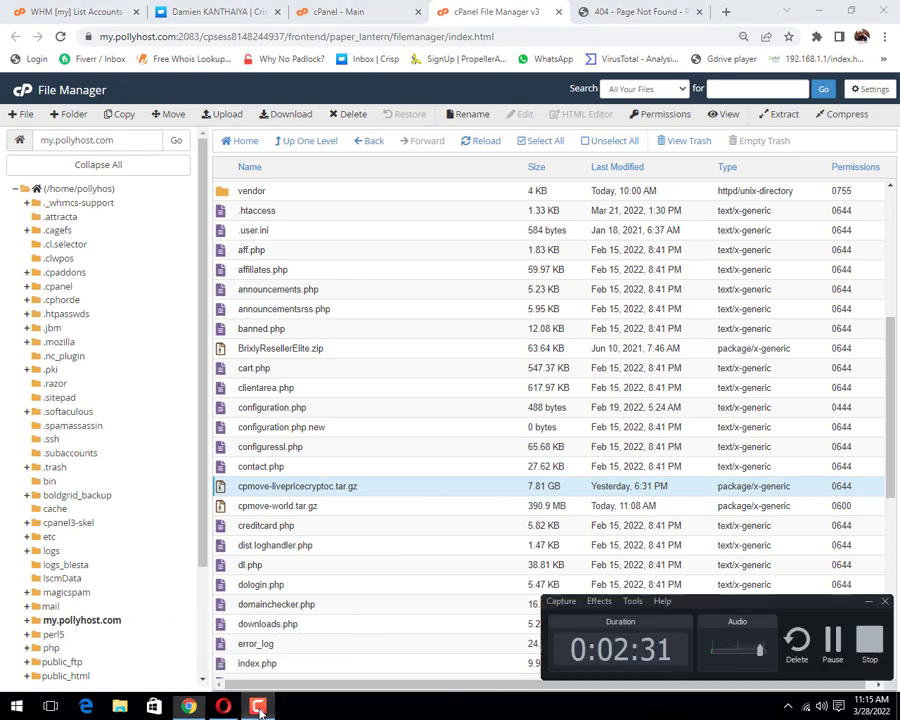
click(838, 643)
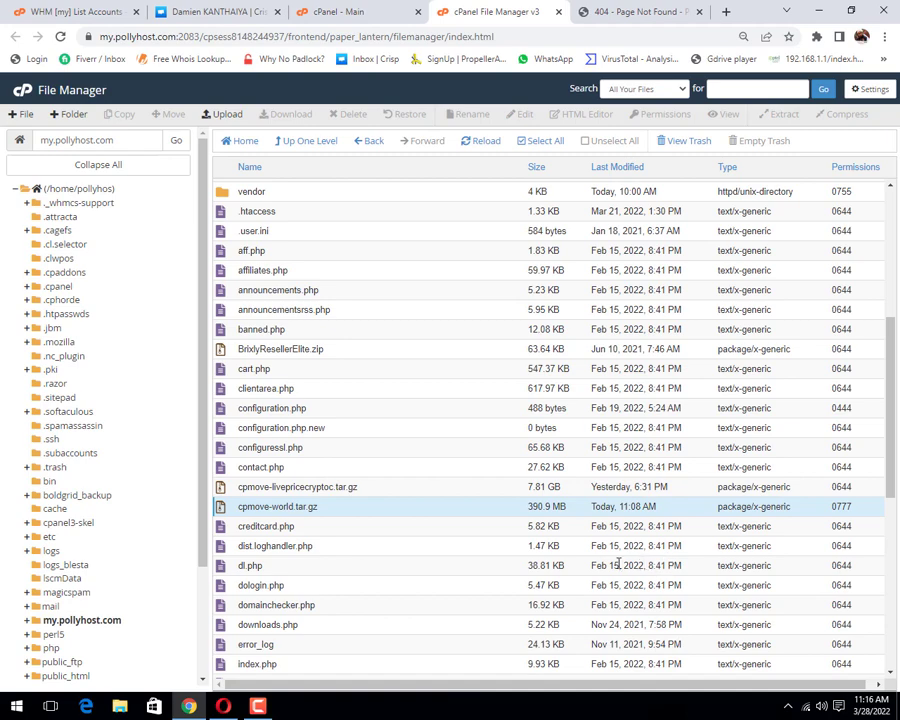
- Review the user, group and world permissions of cpmove-world.tar.gz and close the dialog without changes
right_click(230, 512)
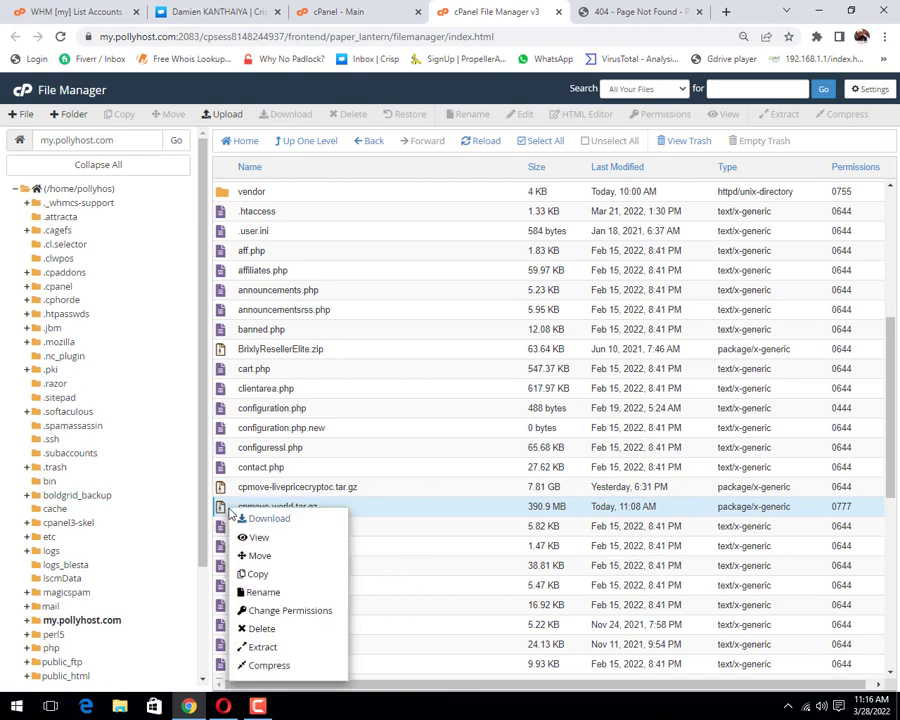
click(272, 608)
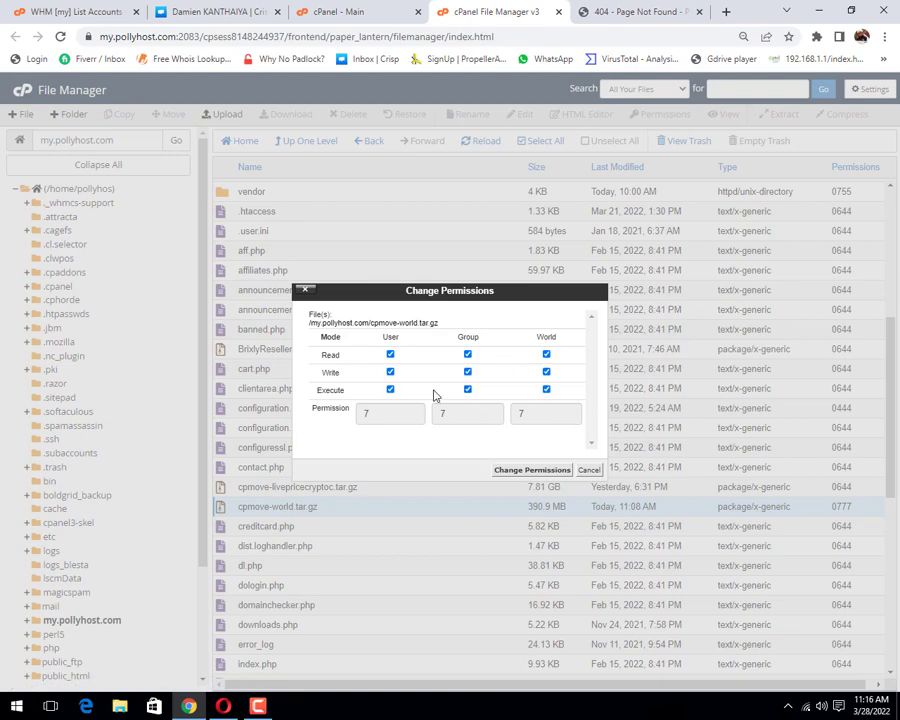
click(590, 471)
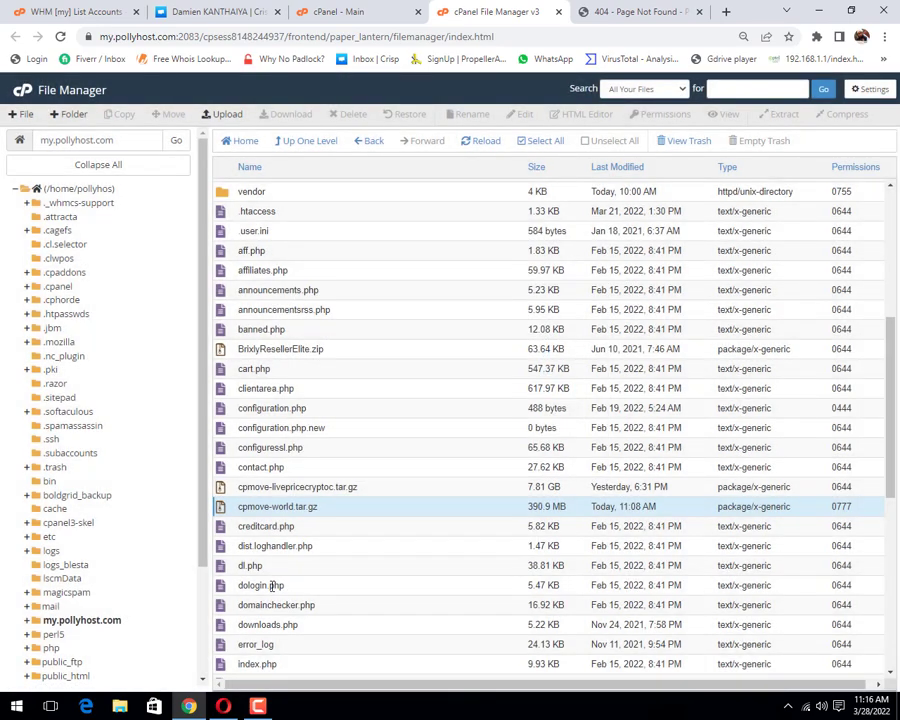
- Copy the file name cpmove-world.tar.gz, substitute it for the archive name in the 404 page's URL, and load the link
double_click(242, 508)
key(ctrl+a)
key(ctrl+c)
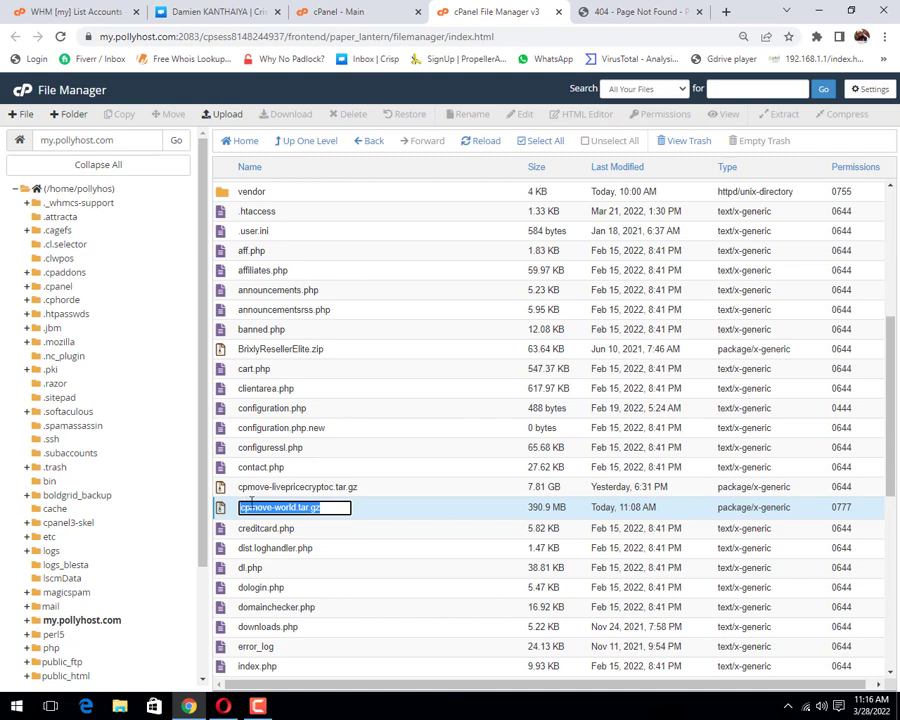
click(632, 11)
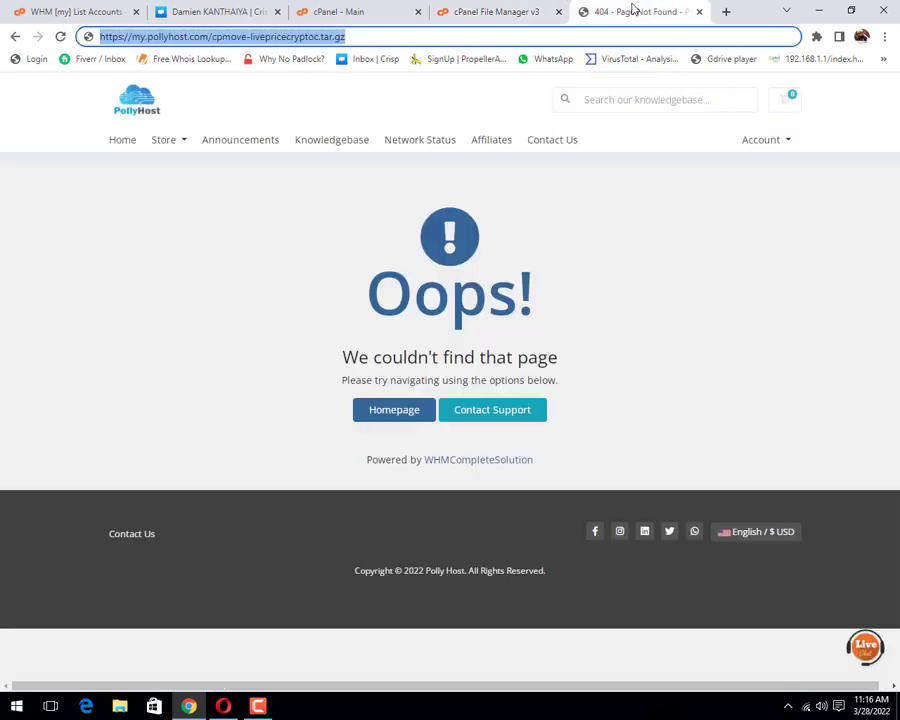
click(212, 37)
drag(213, 37, 393, 38)
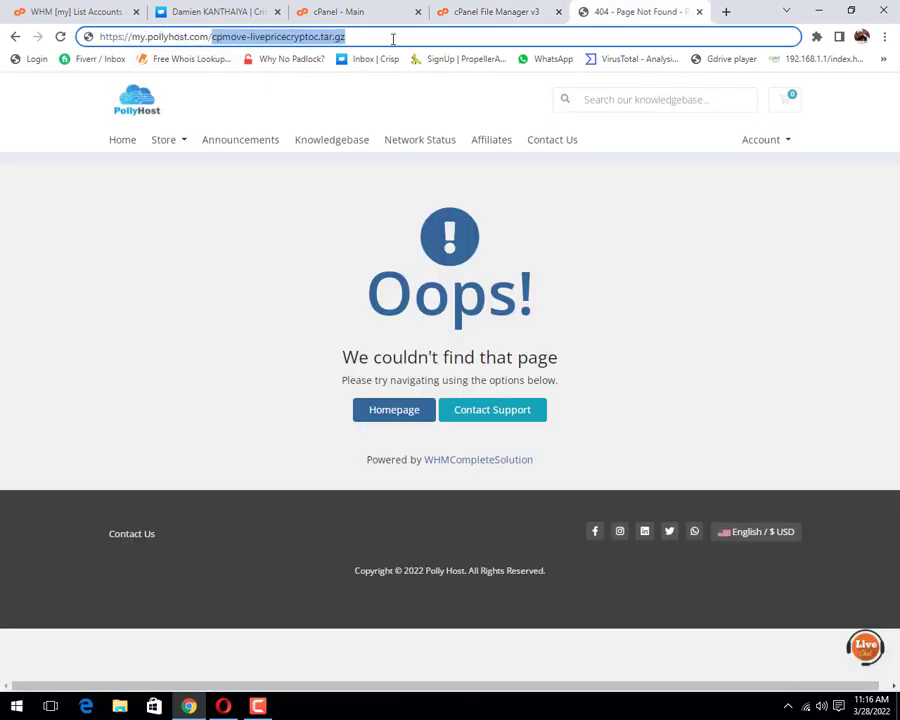
key(ctrl+v)
key(Return)
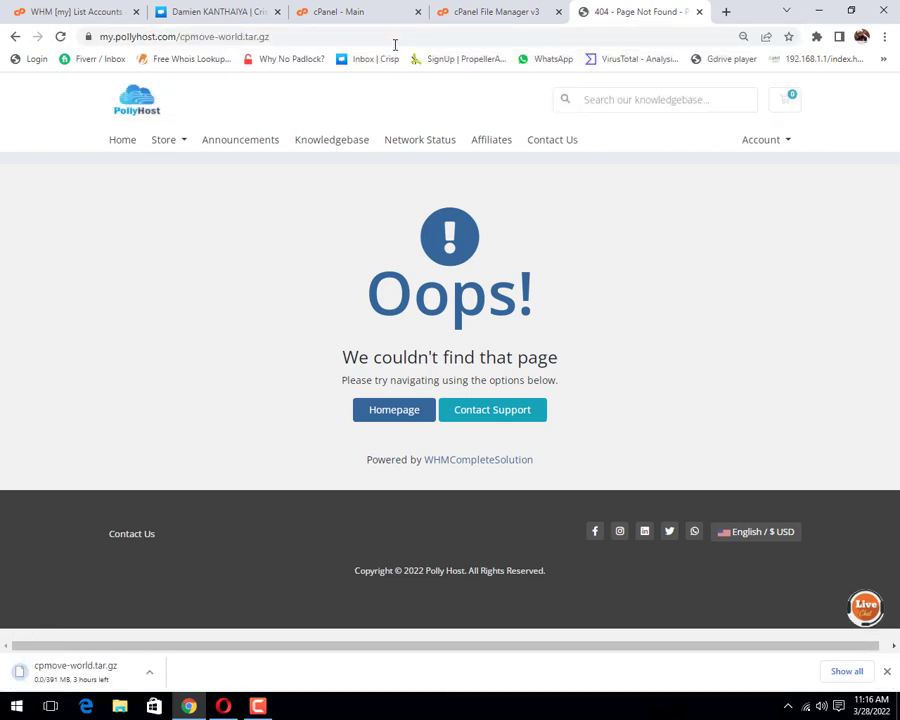
- Cancel the browser download of cpmove-world.tar.gz and copy the full my.pollyhost.com/cpmove-world.tar.gz link from the address
click(150, 670)
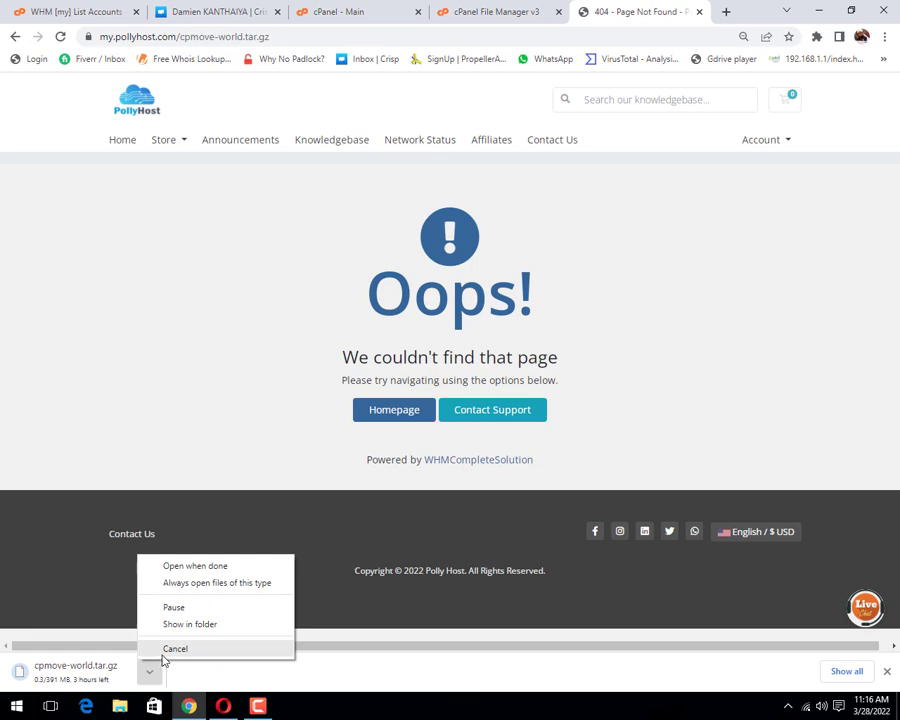
click(164, 651)
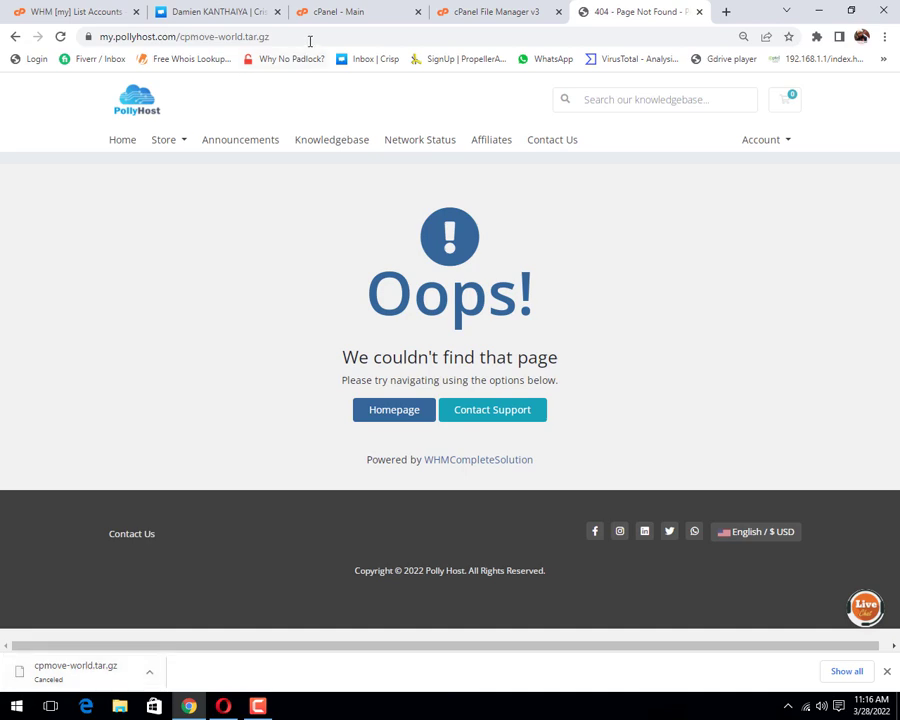
drag(311, 37, 64, 27)
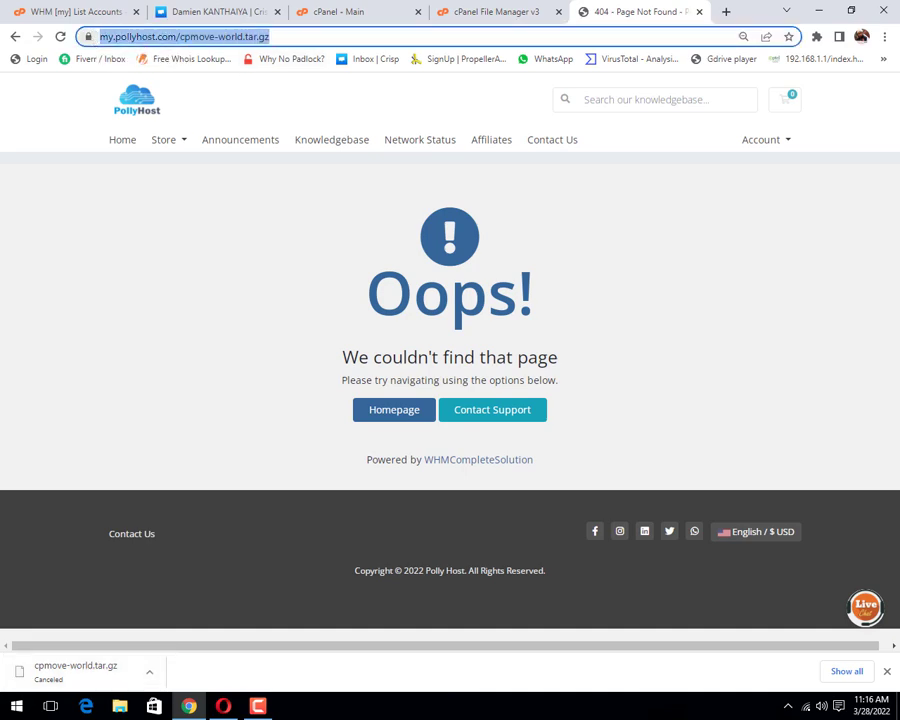
- Switch to Opera's File Manager for the destination account and refresh the home directory listing to check its contents
click(223, 706)
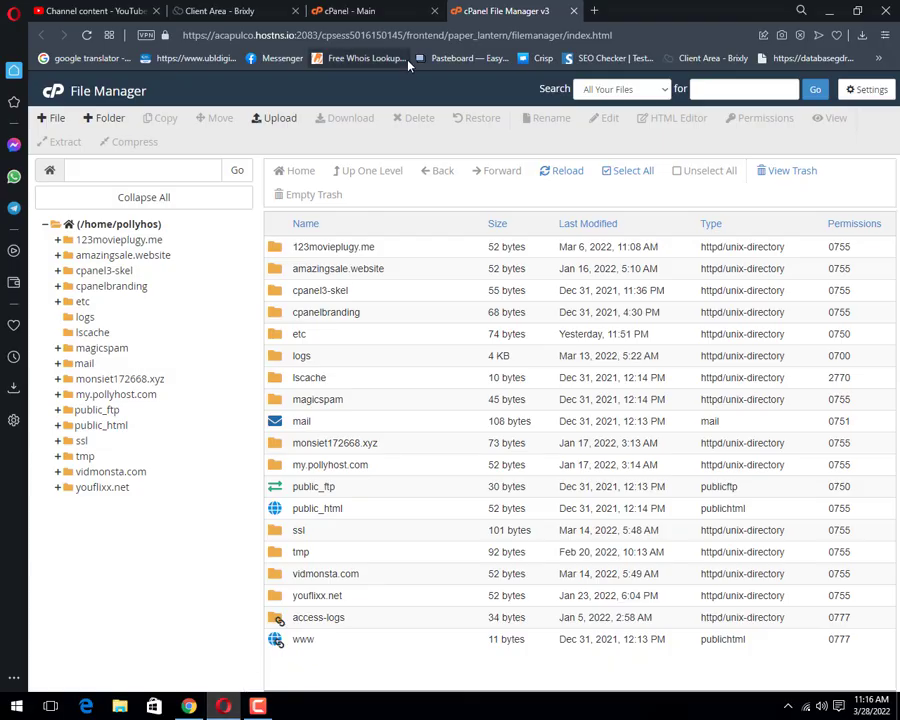
click(365, 11)
click(555, 11)
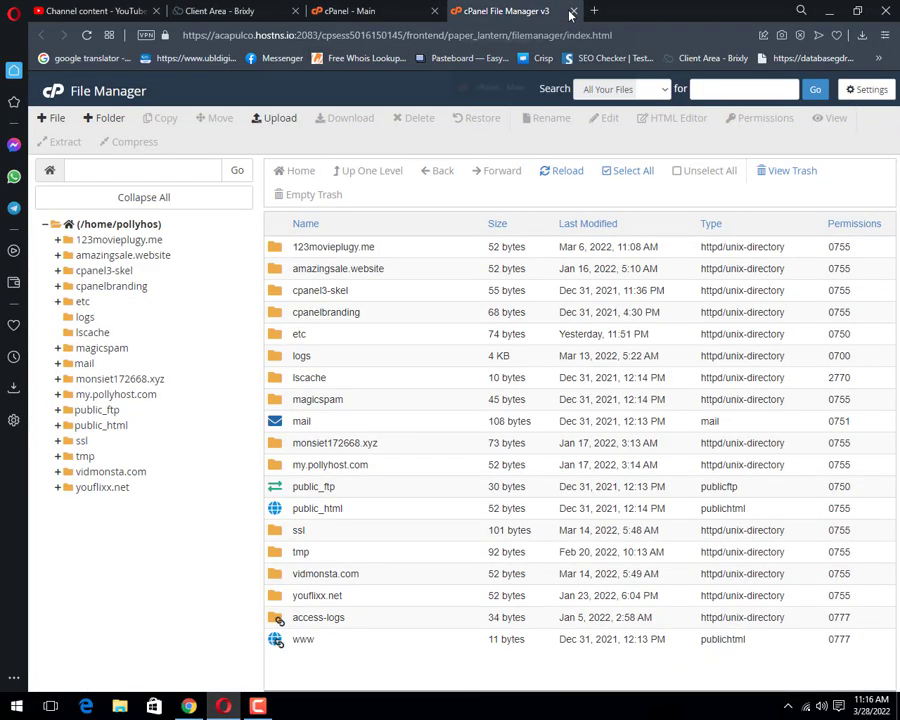
click(548, 175)
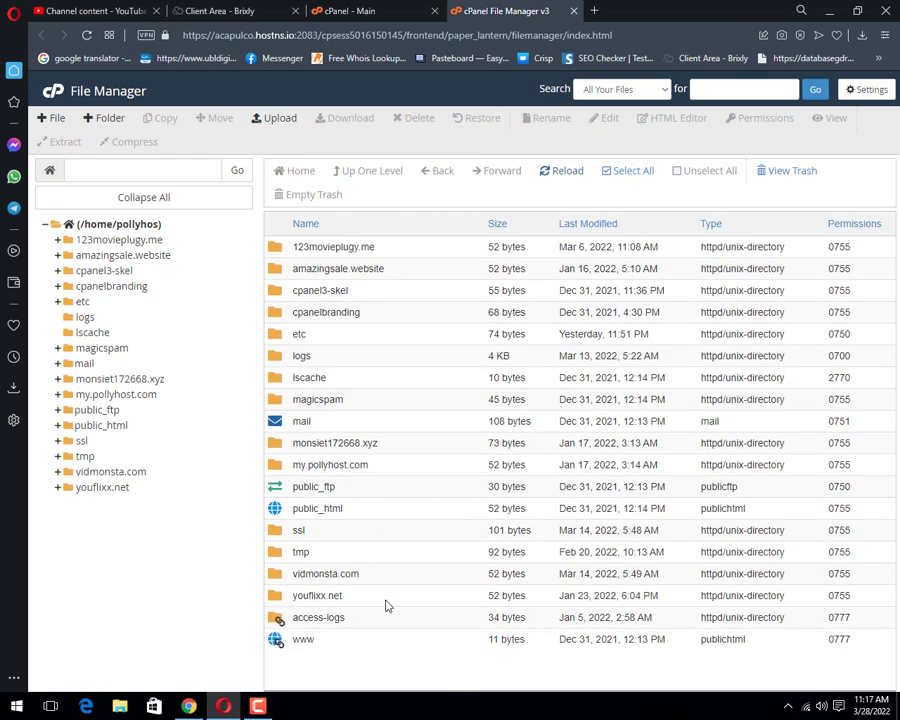
- Open the Terminal from the Advanced section of the destination account's cPanel main page
click(380, 11)
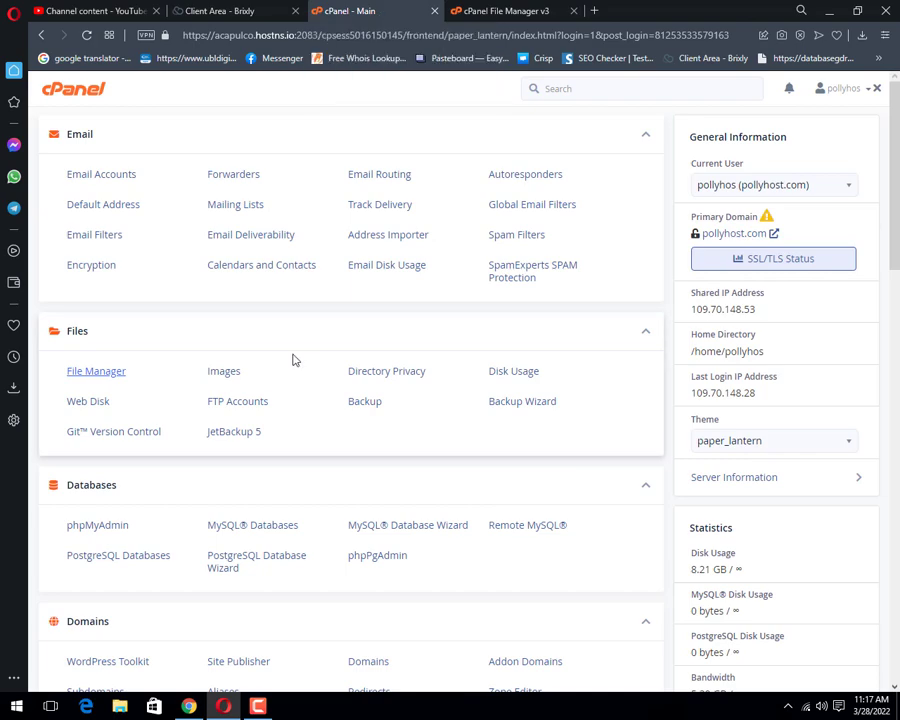
scroll(215, 340, down, 3)
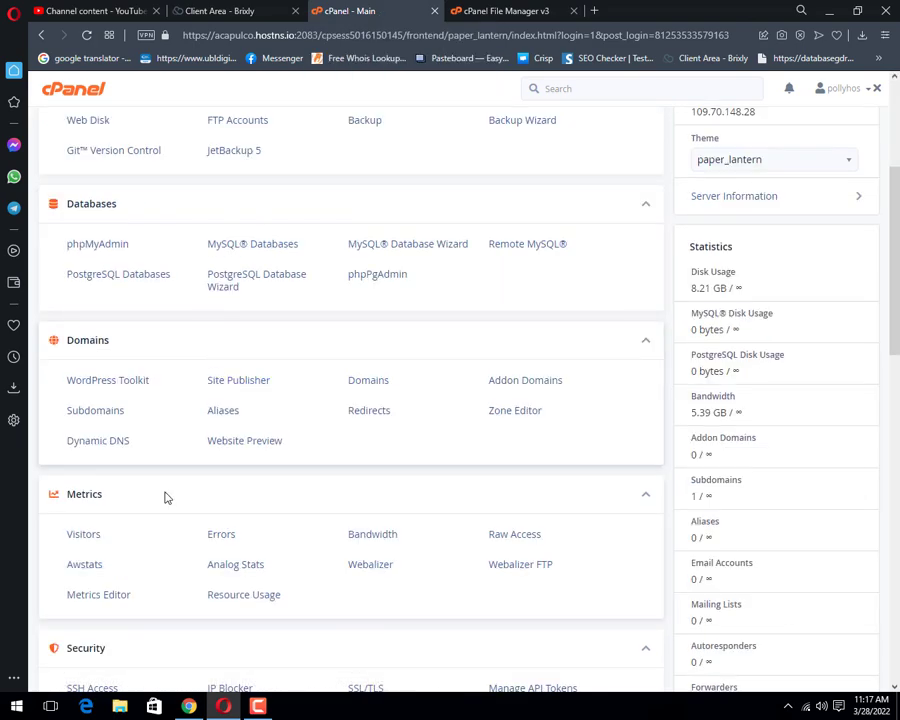
scroll(166, 495, down, 2)
scroll(140, 446, down, 5)
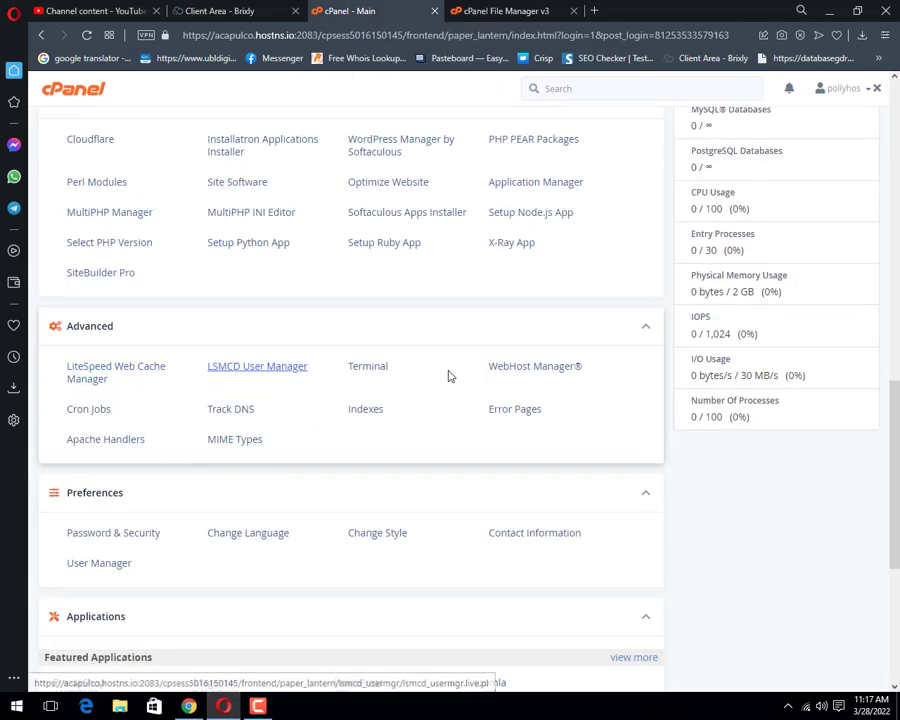
click(367, 367)
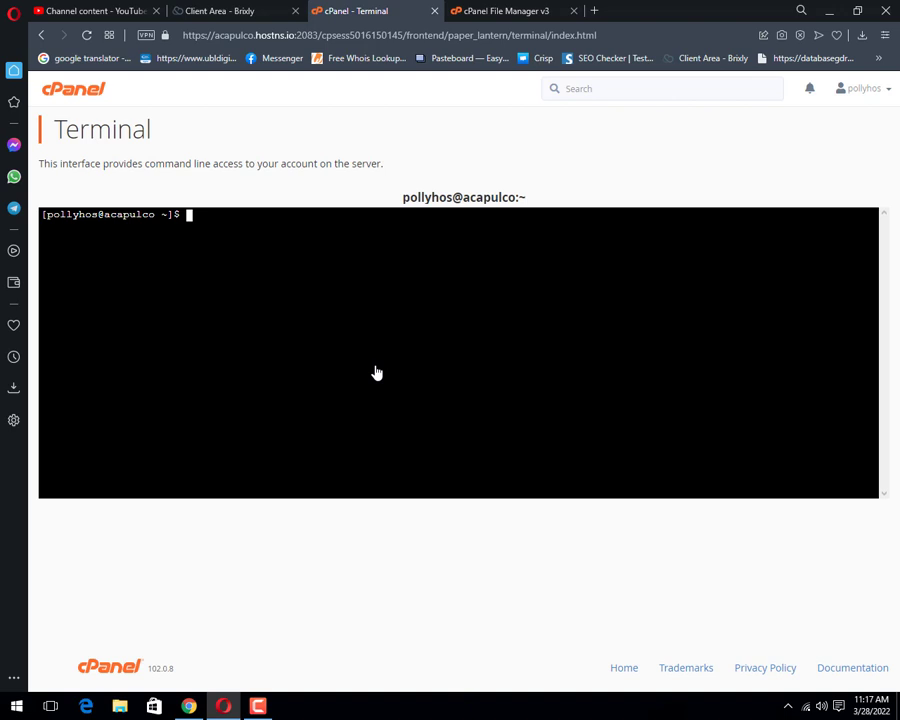
text(wget)
right_click(296, 243)
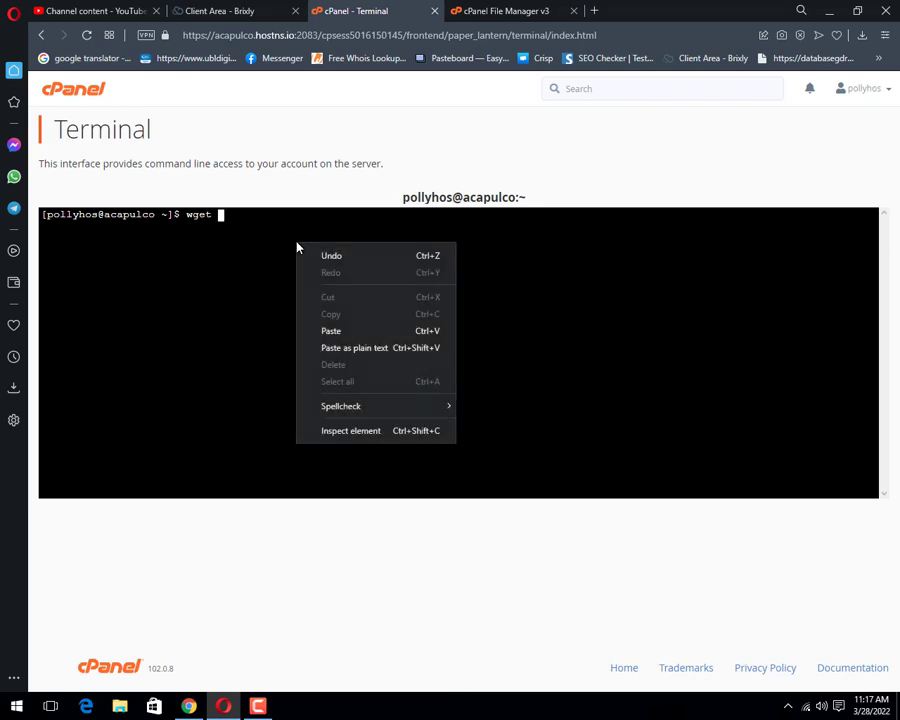
click(340, 330)
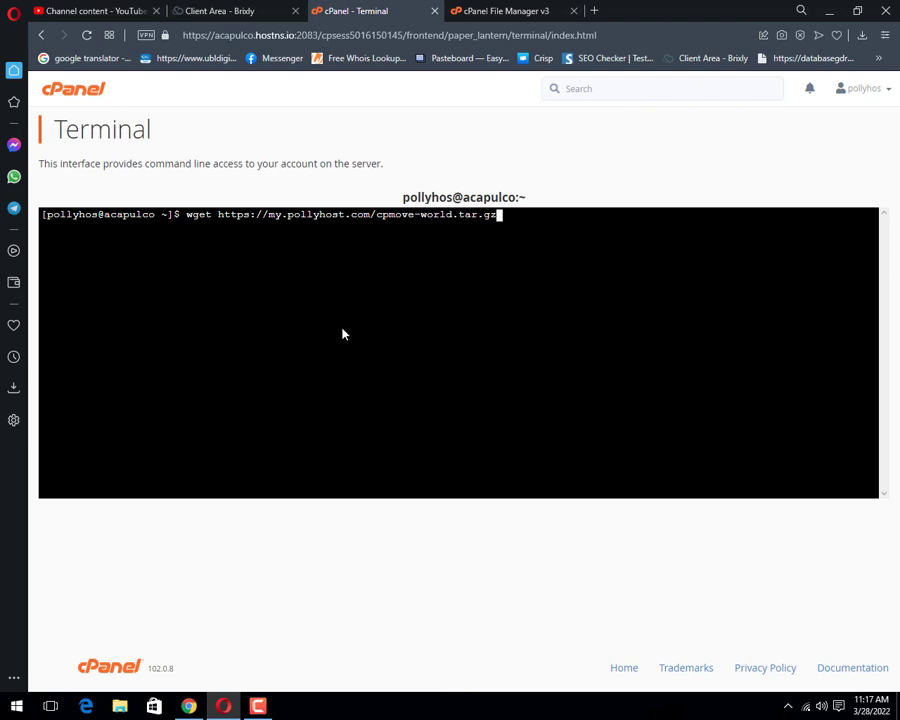
click(528, 10)
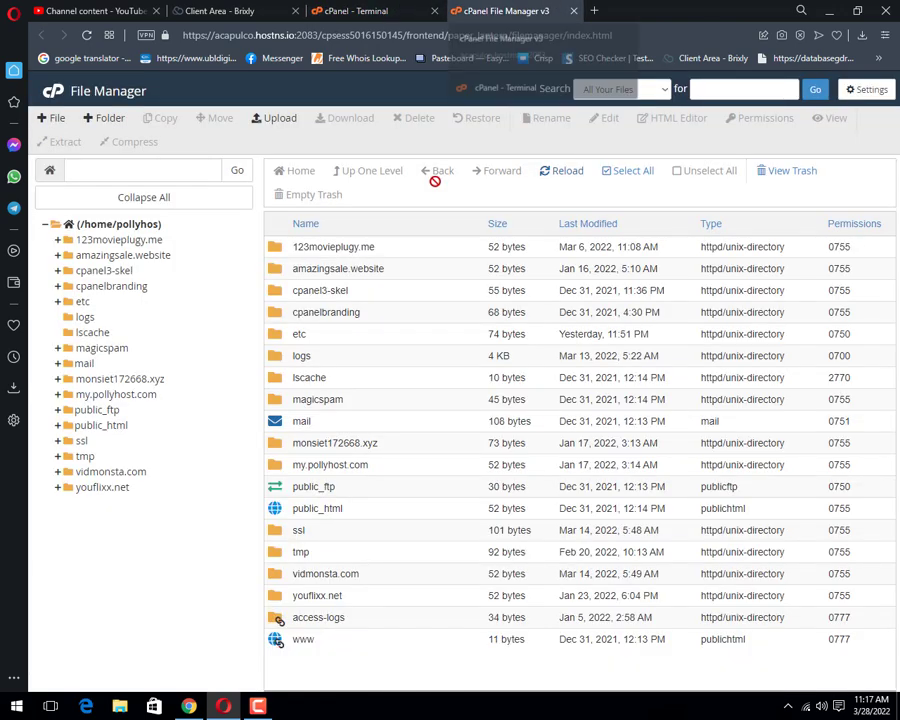
click(558, 174)
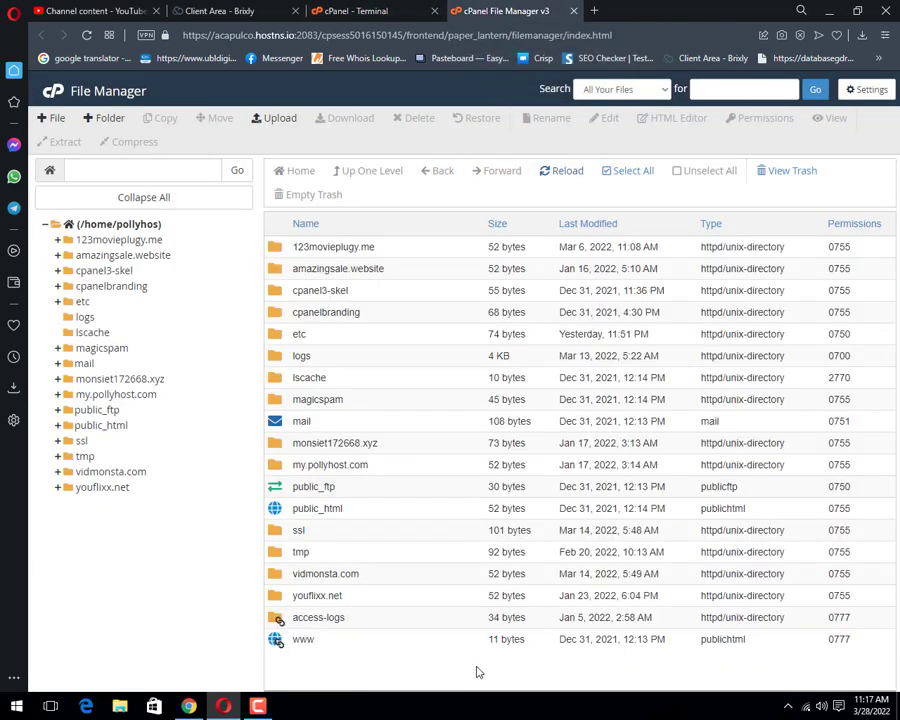
click(384, 14)
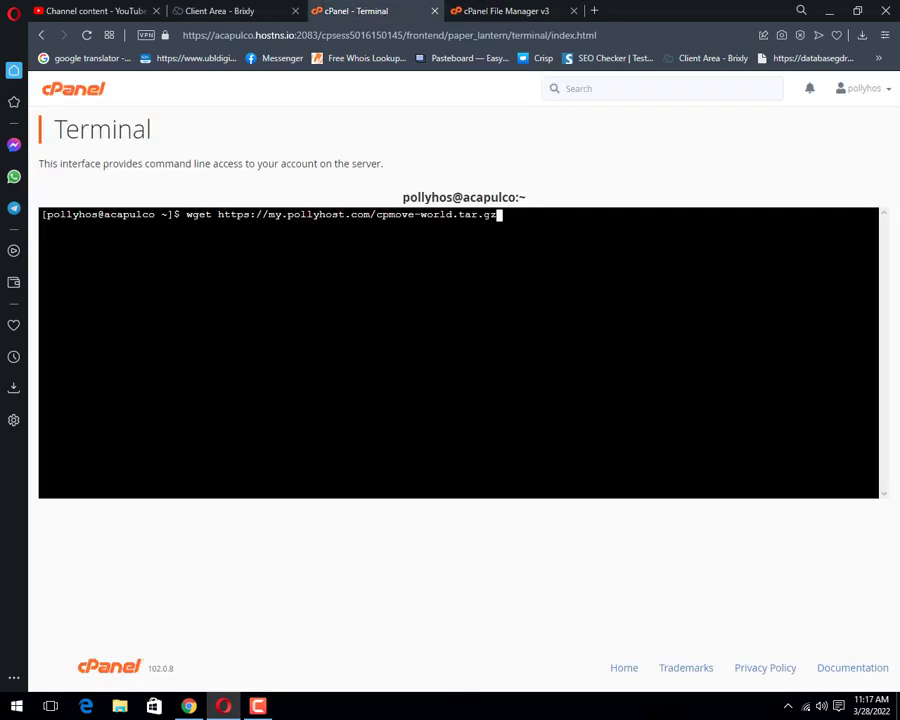
key(Return)
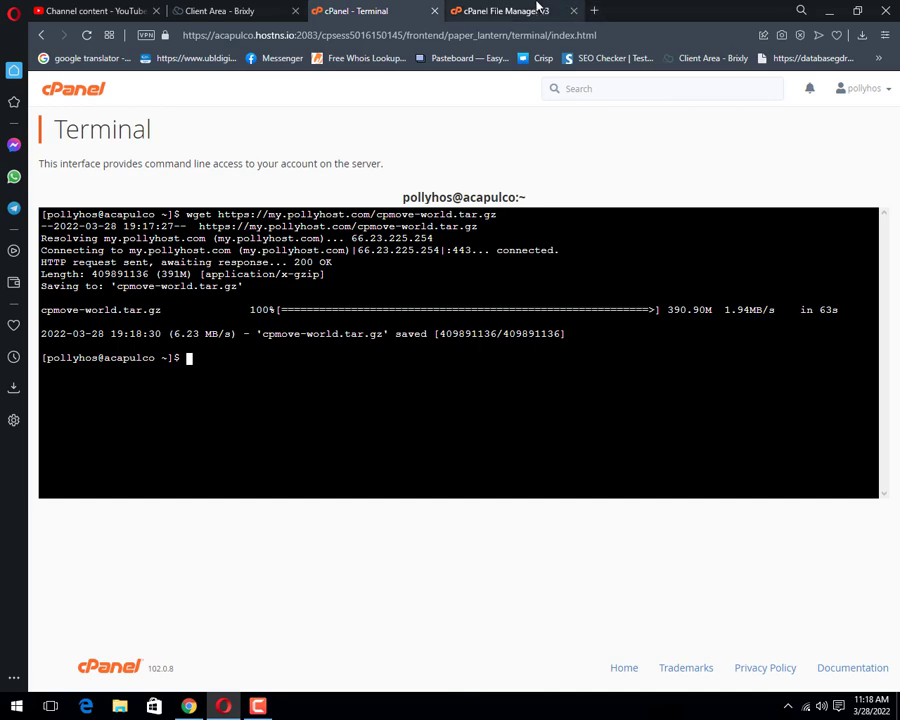
- Refresh the destination's home directory listing, look for cpmove-world.tar.gz, and compare it with the original in Chrome's File Manager
click(535, 10)
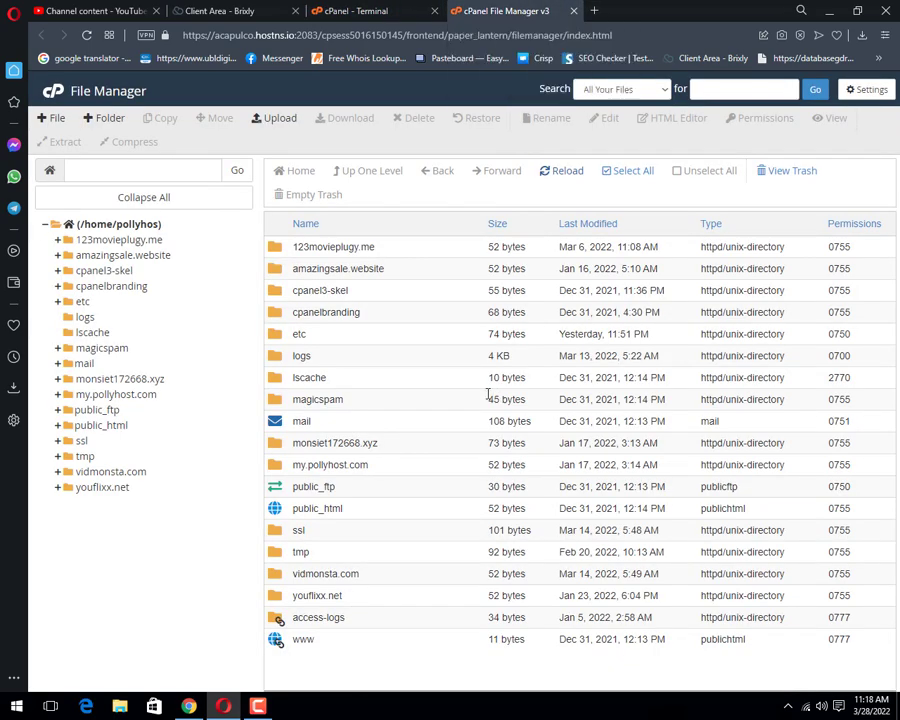
click(555, 172)
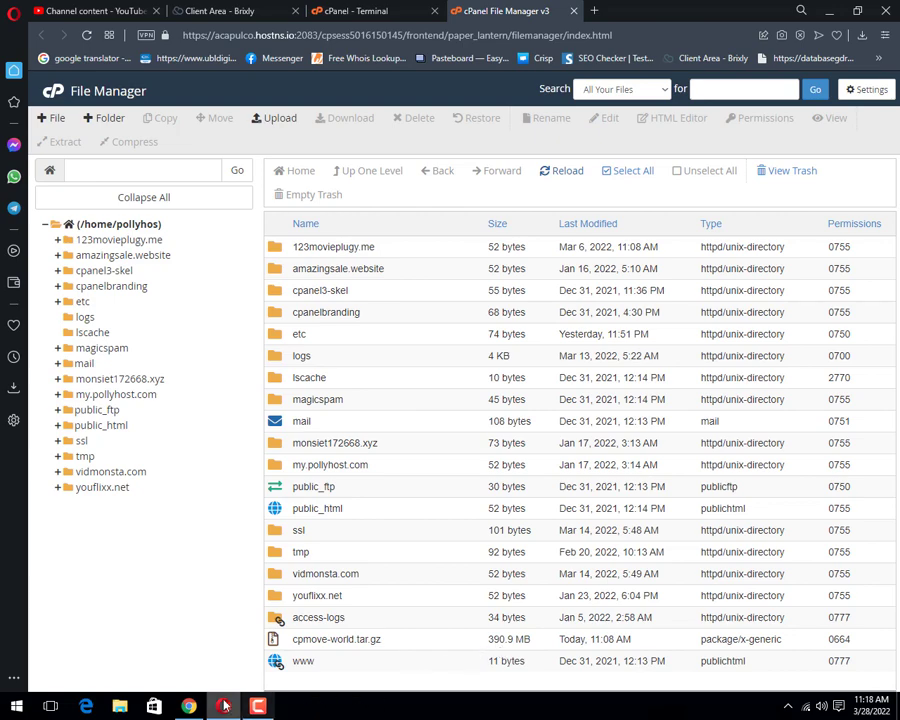
click(190, 707)
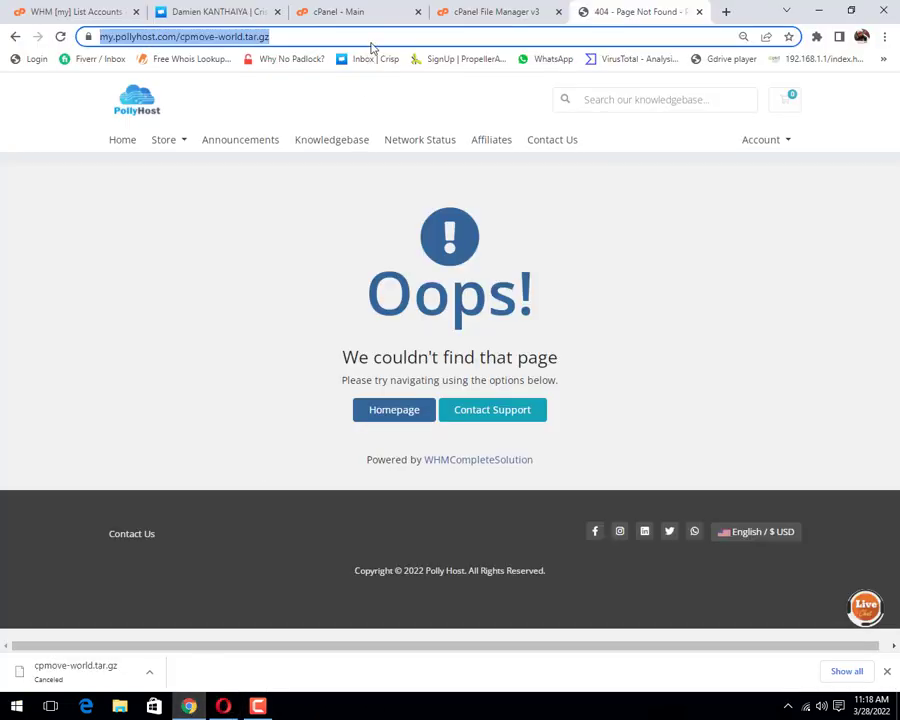
click(463, 16)
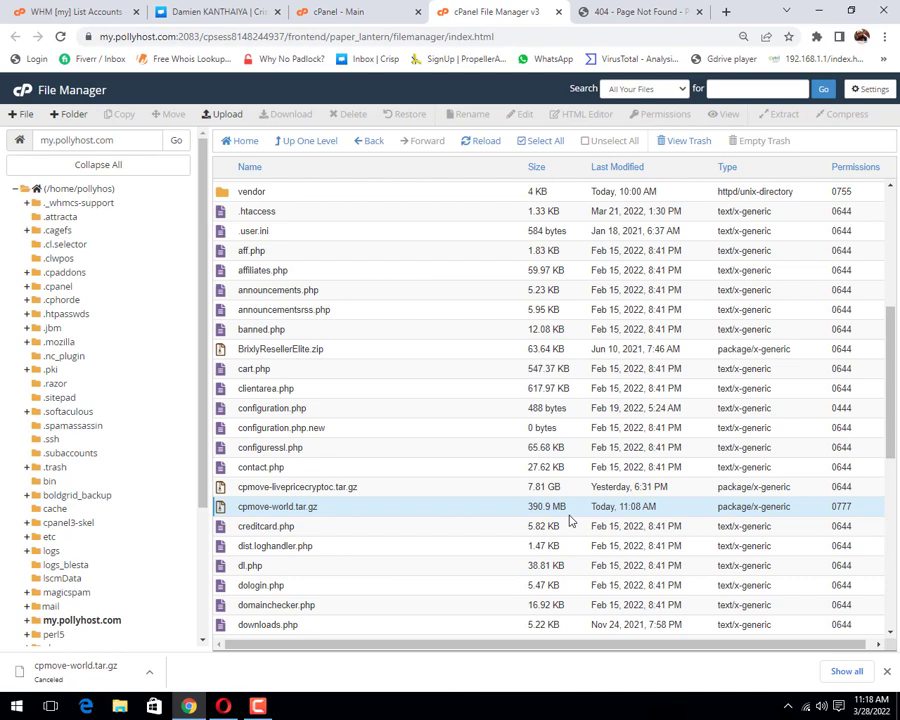
- View the transferred archive in Opera's File Manager once more and minimize both browser windows
click(258, 706)
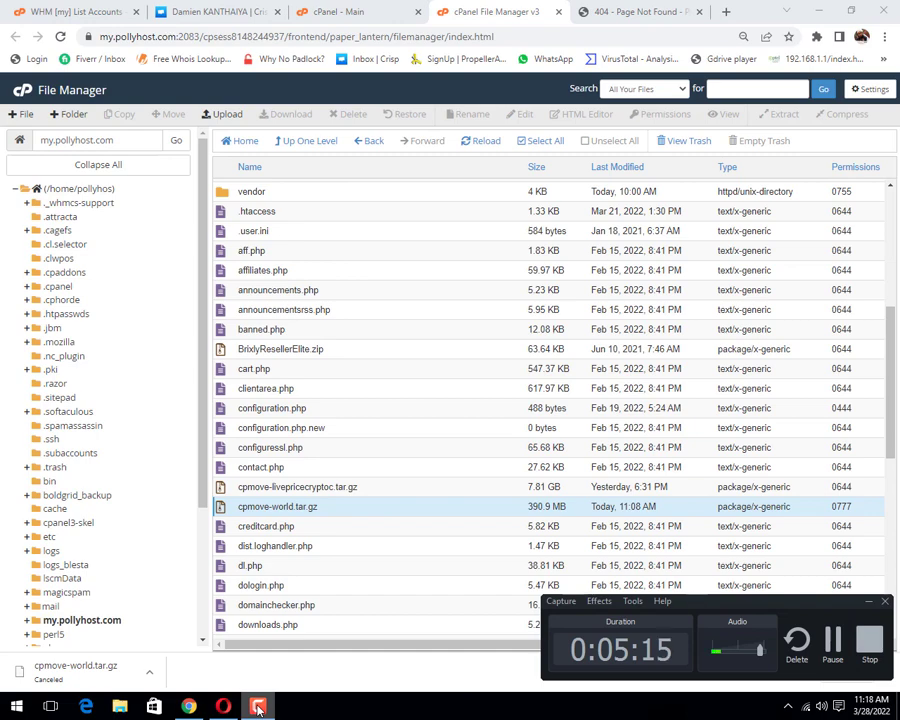
click(258, 706)
click(224, 707)
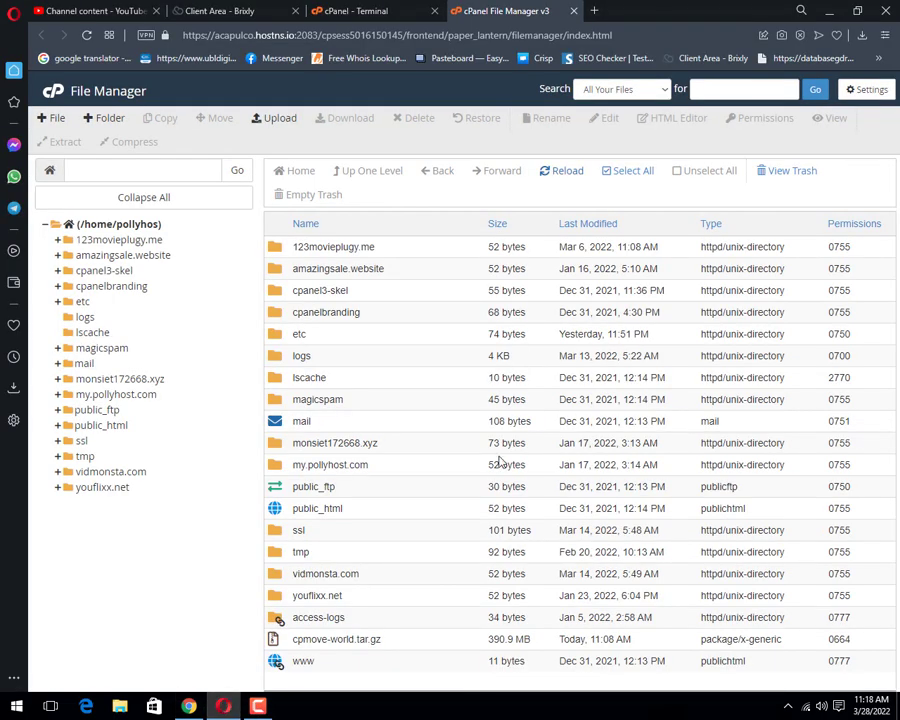
click(828, 14)
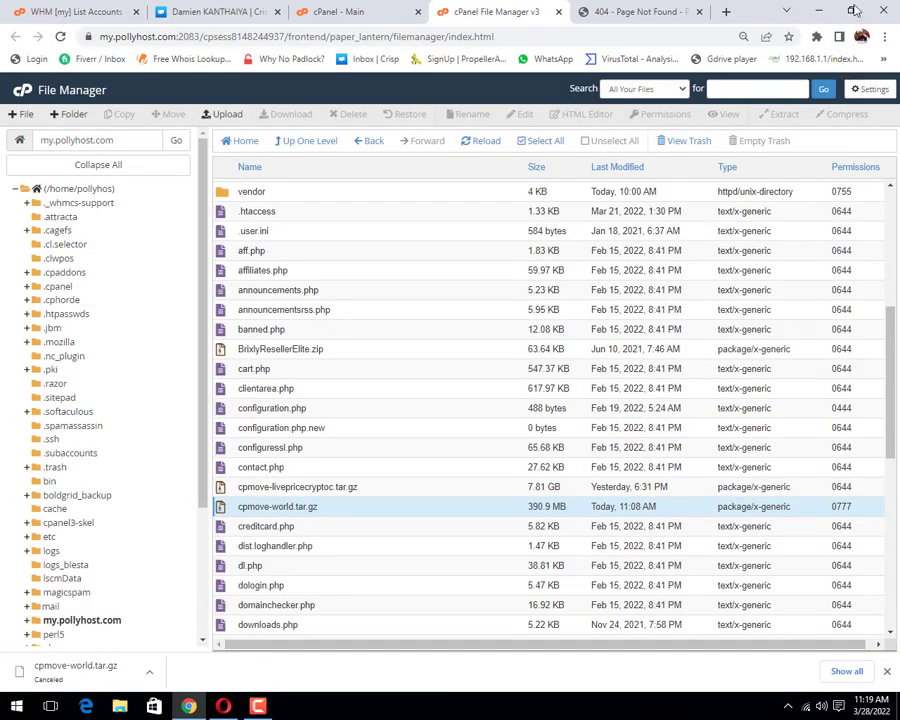
click(812, 12)
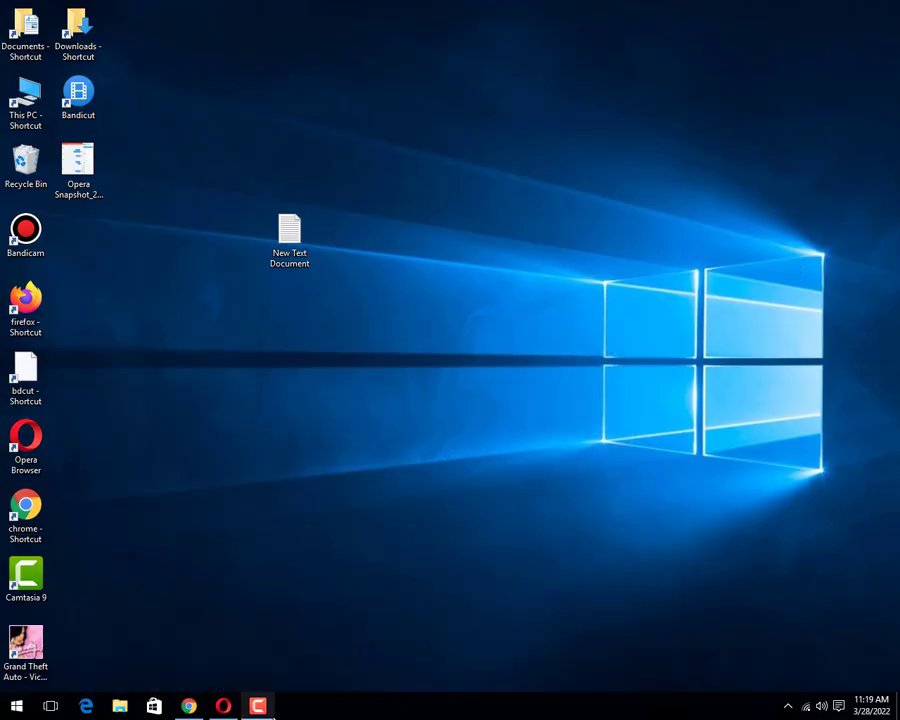